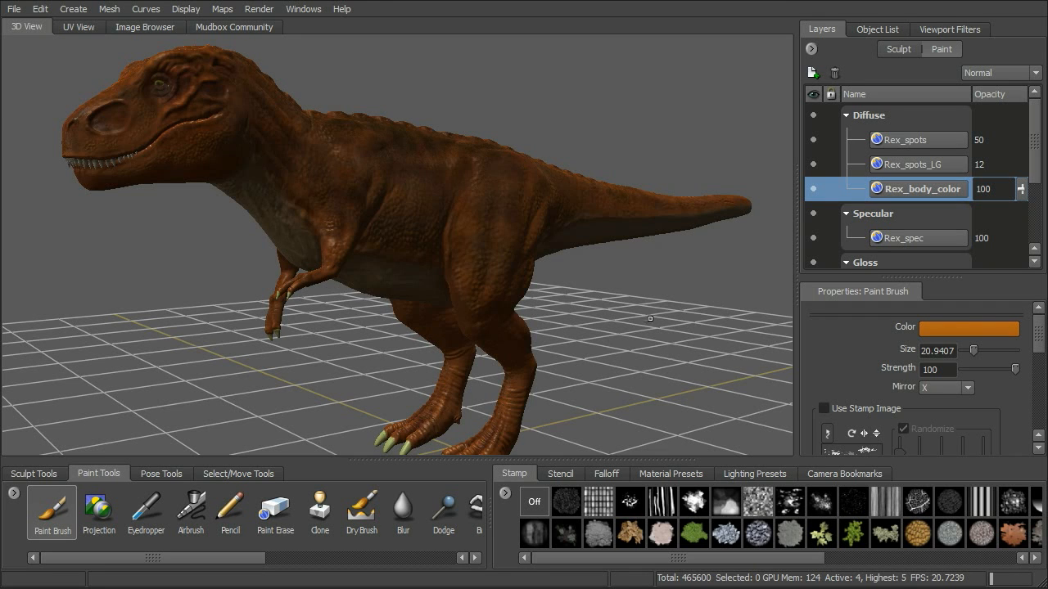
alt+drag(685, 308, 650, 287)
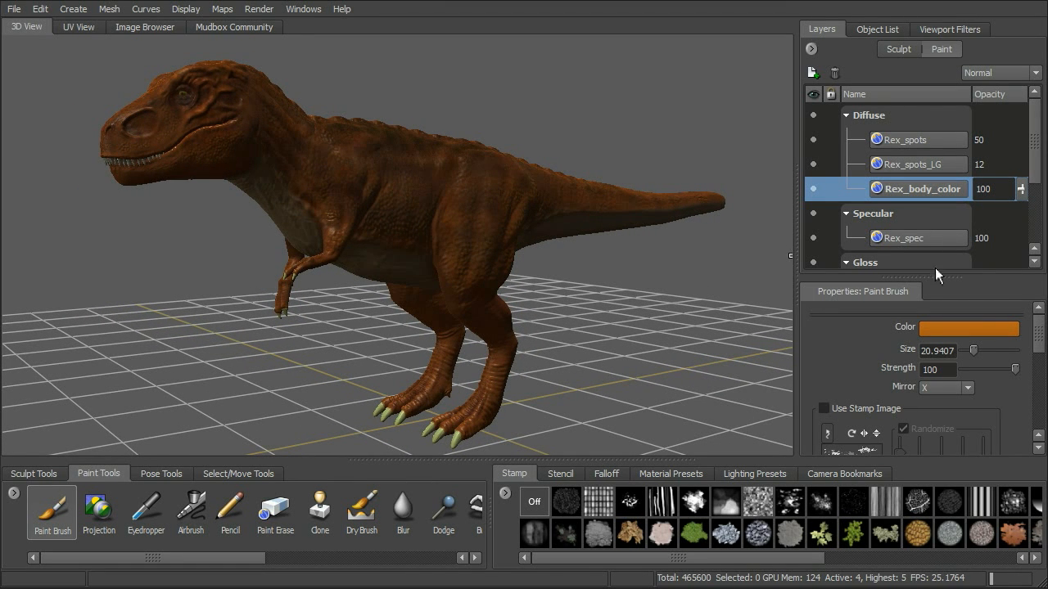
drag(930, 279, 929, 377)
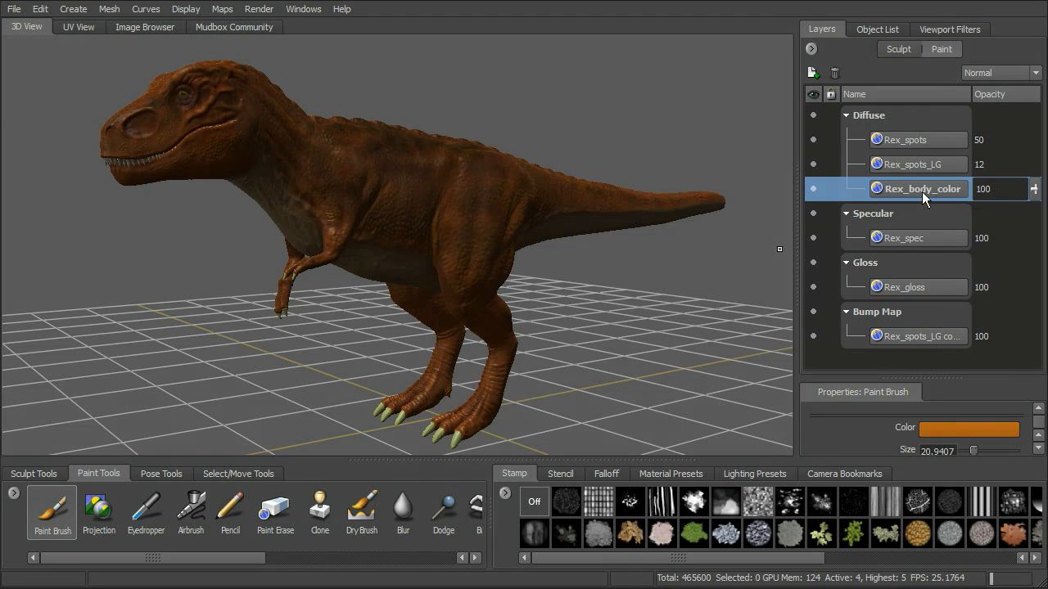
mouse_move(921, 192)
right_click(934, 188)
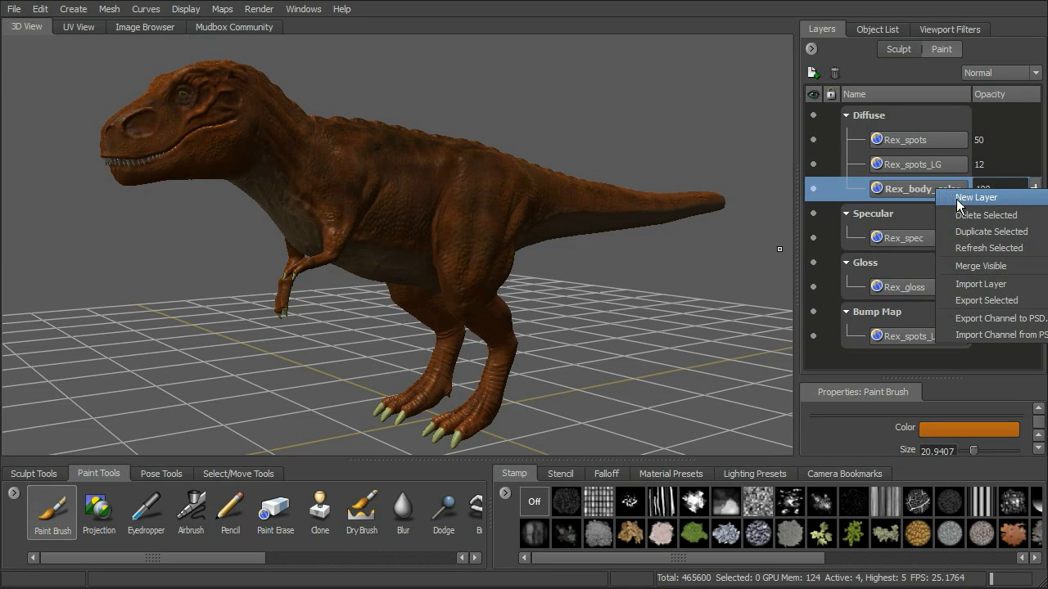
click(845, 67)
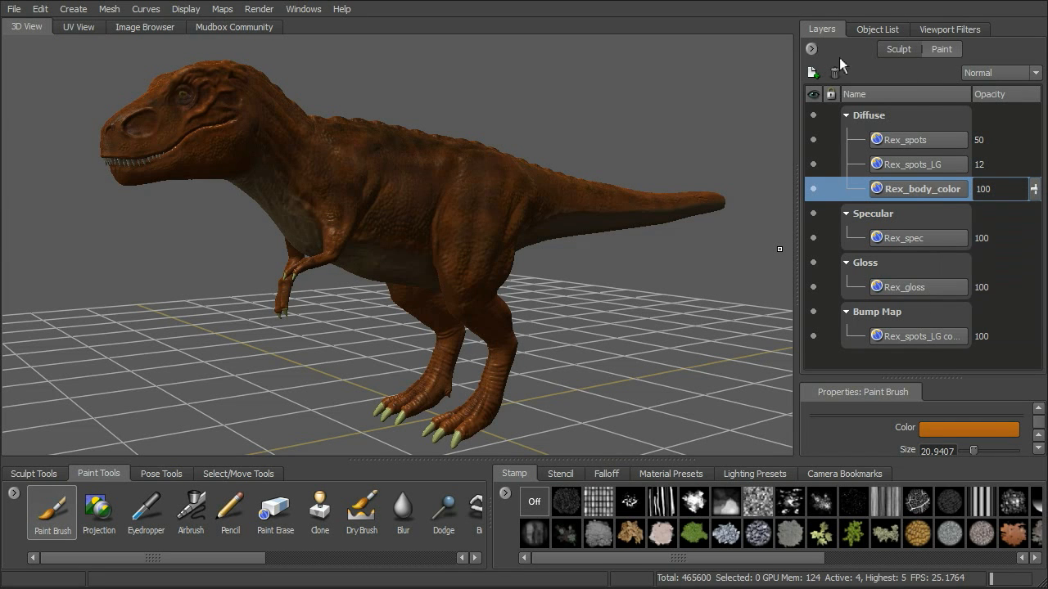
click(811, 48)
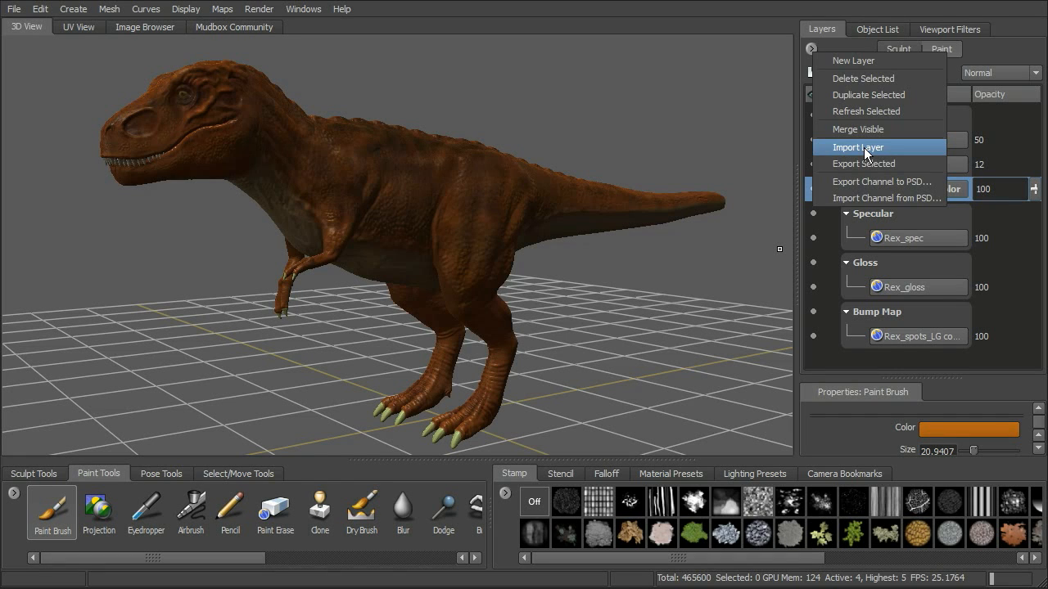
click(1003, 49)
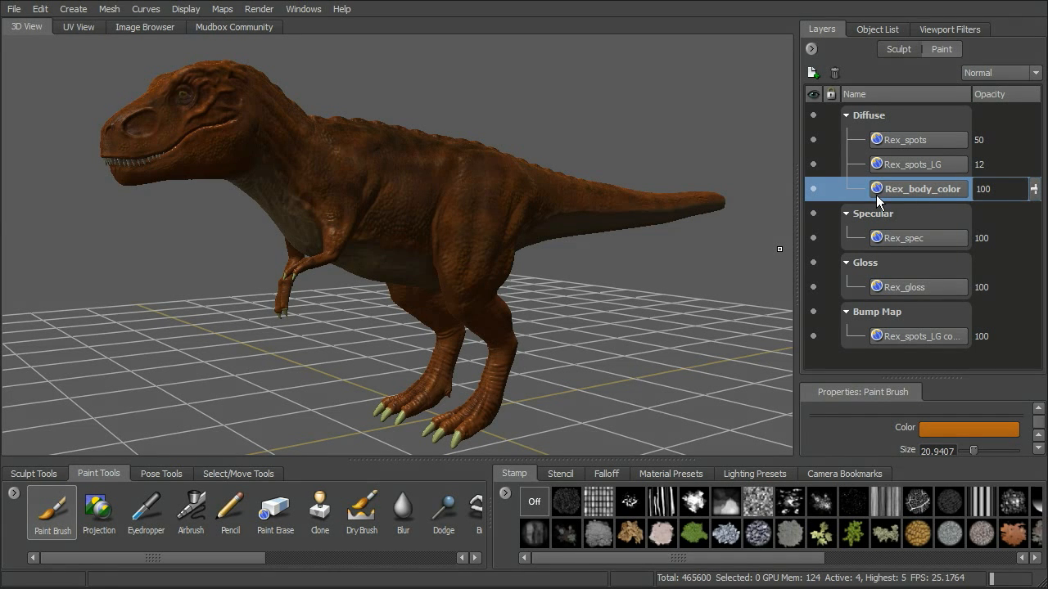
Export the selected Diffuse paint channel to a Photoshop file named dino_skin.psd in the images folder.
mouse_move(877, 196)
click(812, 49)
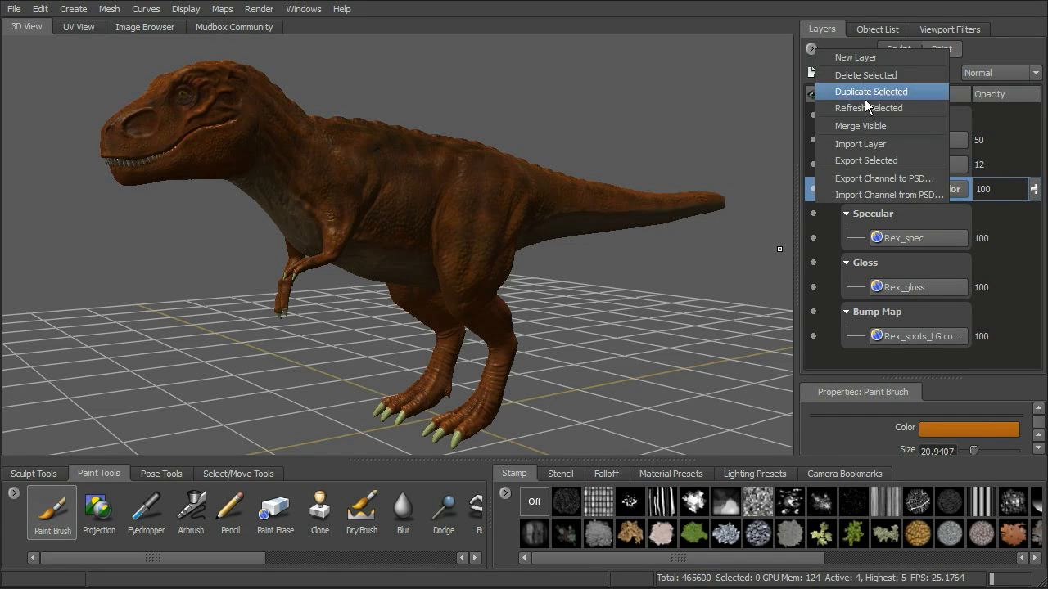
click(895, 178)
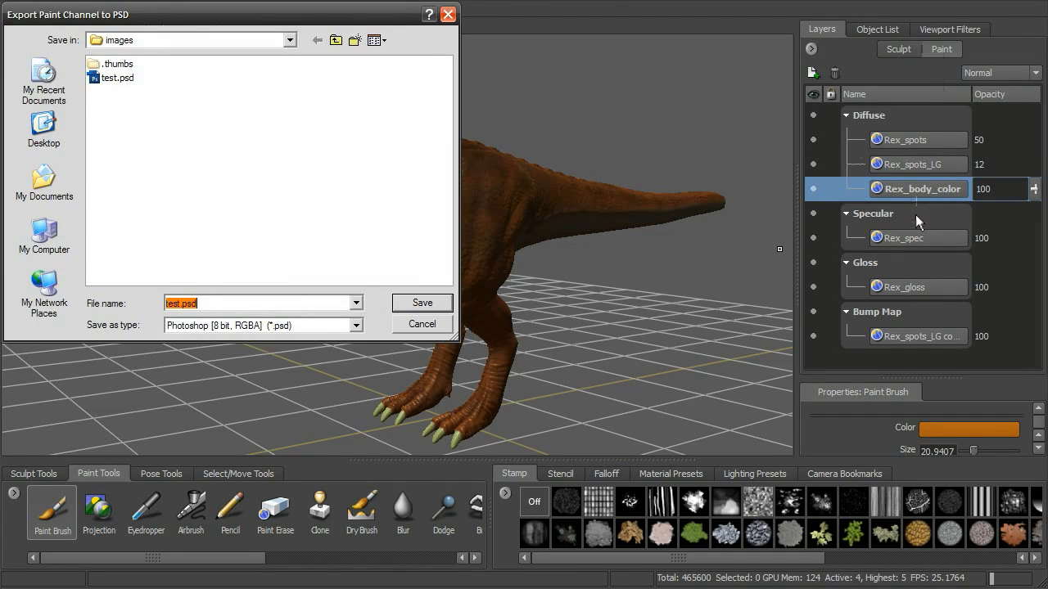
drag(347, 16, 719, 64)
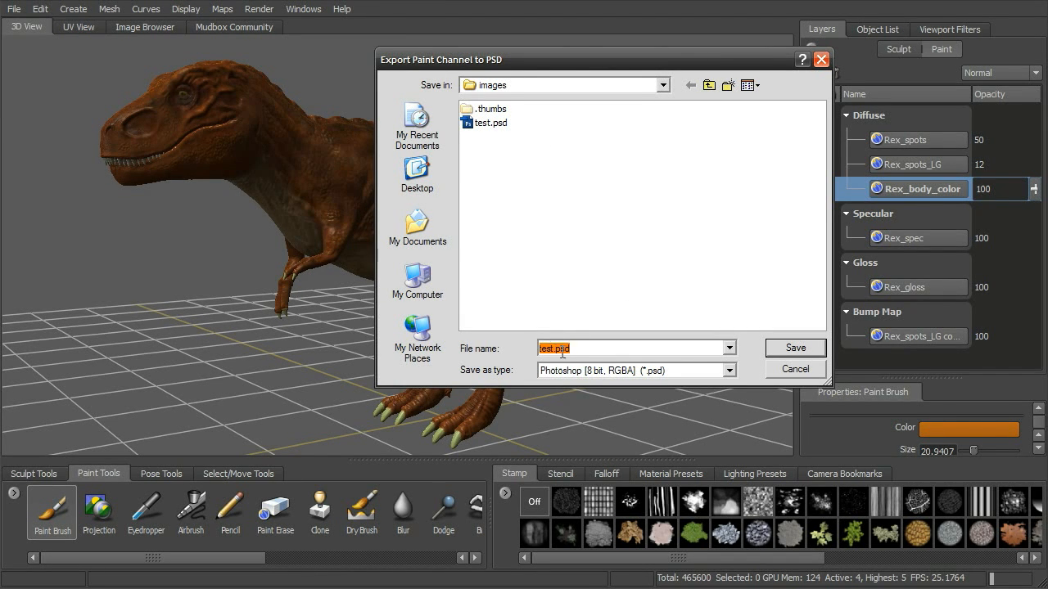
key(shift+Left)
key(shift+Left)
key(shift+Left)
key(shift+Left)
key(shift+Left)
text(dino_tski)
key(Delete)
text(n)
key(Delete)
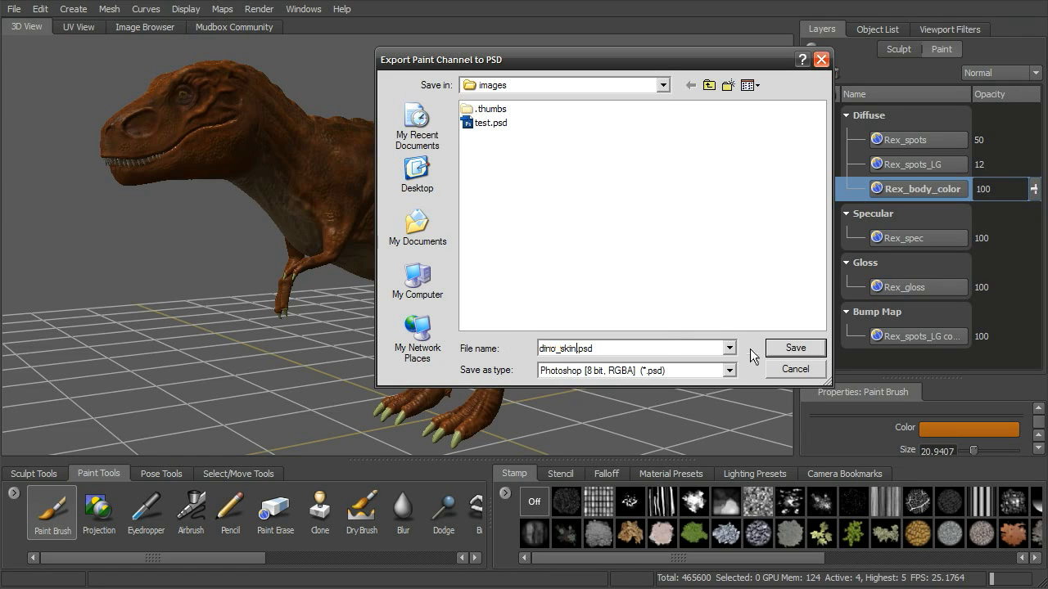
click(790, 349)
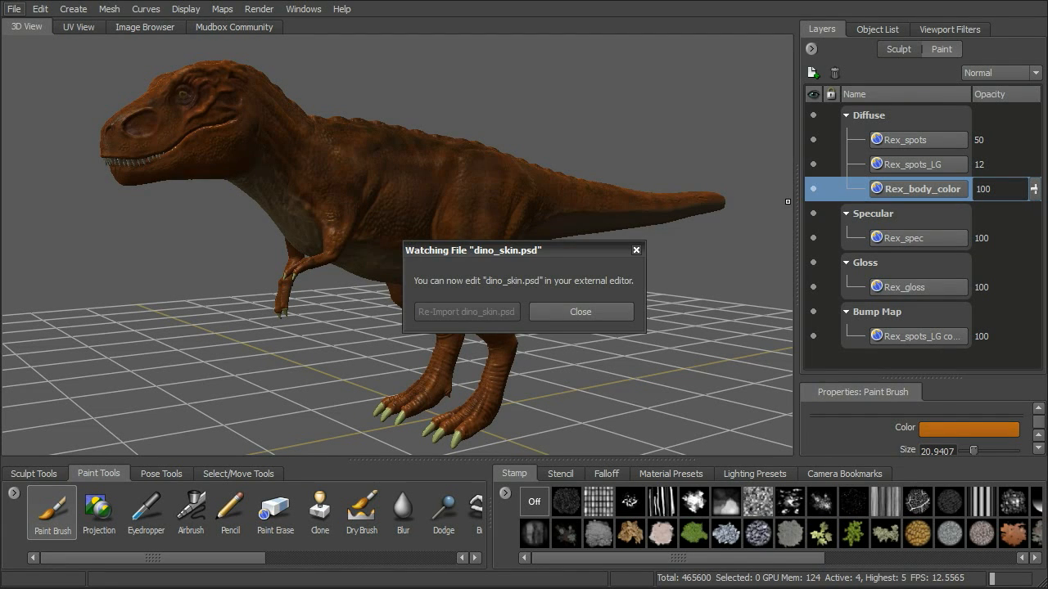
drag(525, 256, 538, 153)
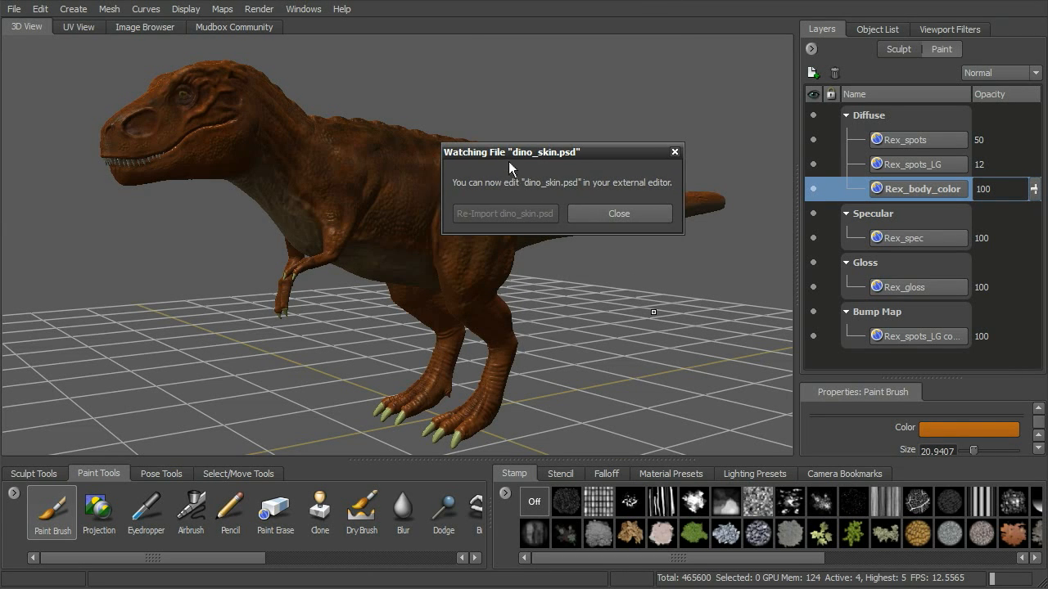
drag(578, 154, 570, 155)
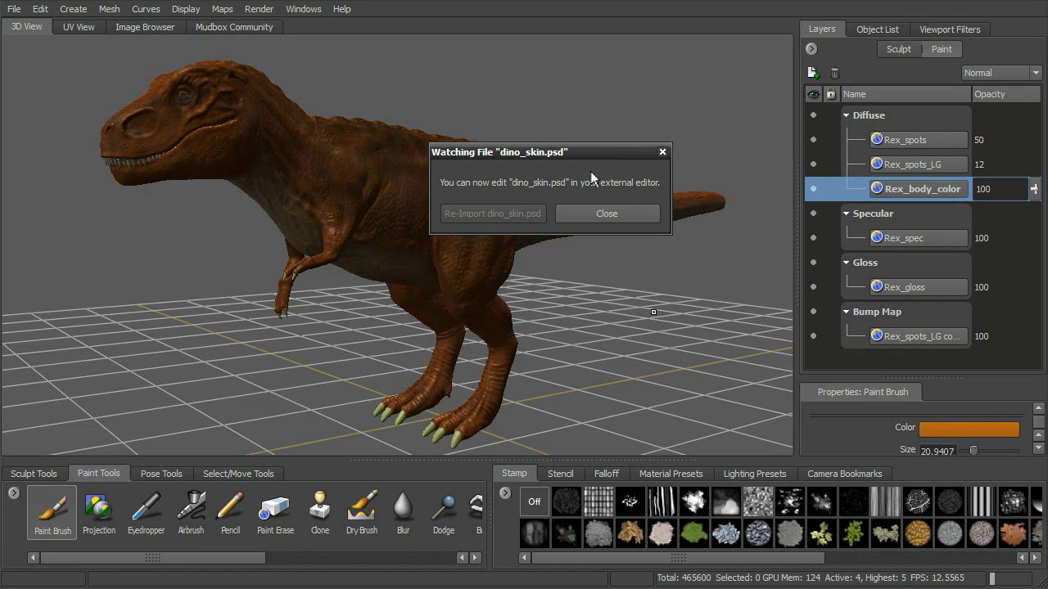
drag(600, 153, 605, 161)
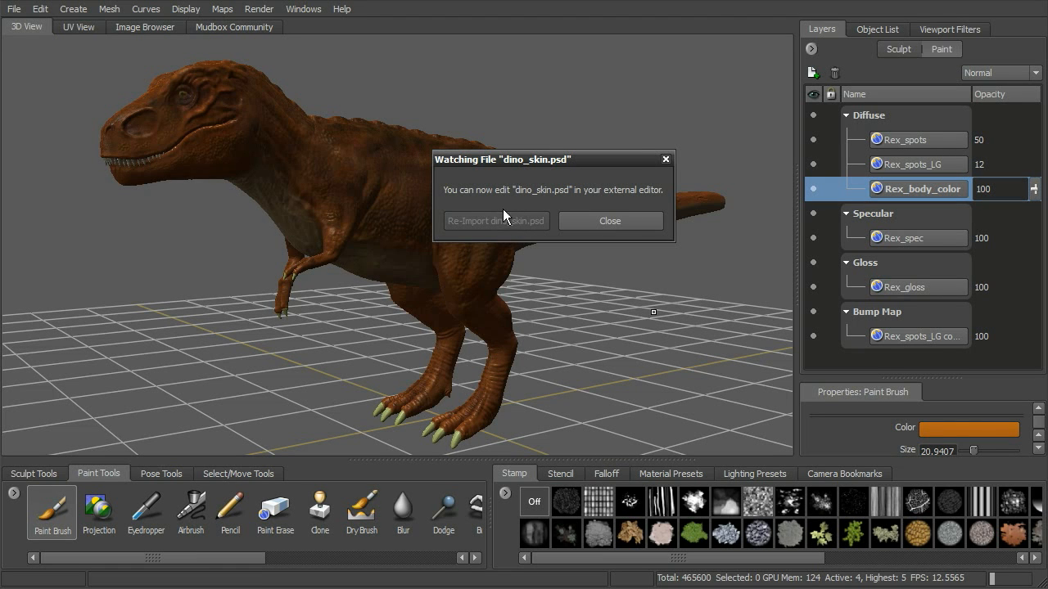
drag(539, 162, 542, 155)
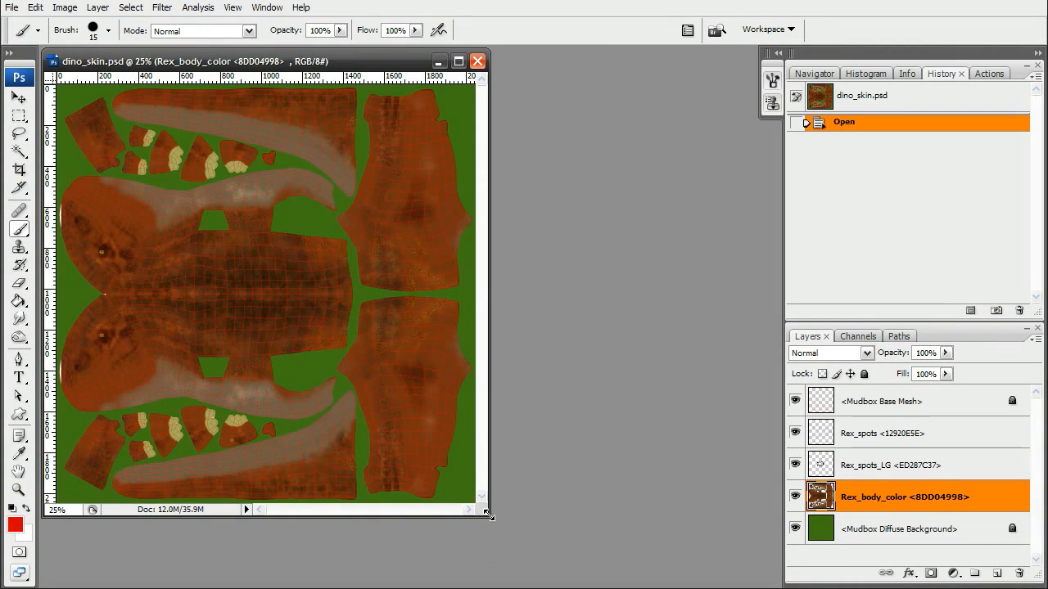
Switch to Photoshop and examine the layers of the exported dino_skin.psd texture.
drag(489, 517, 609, 577)
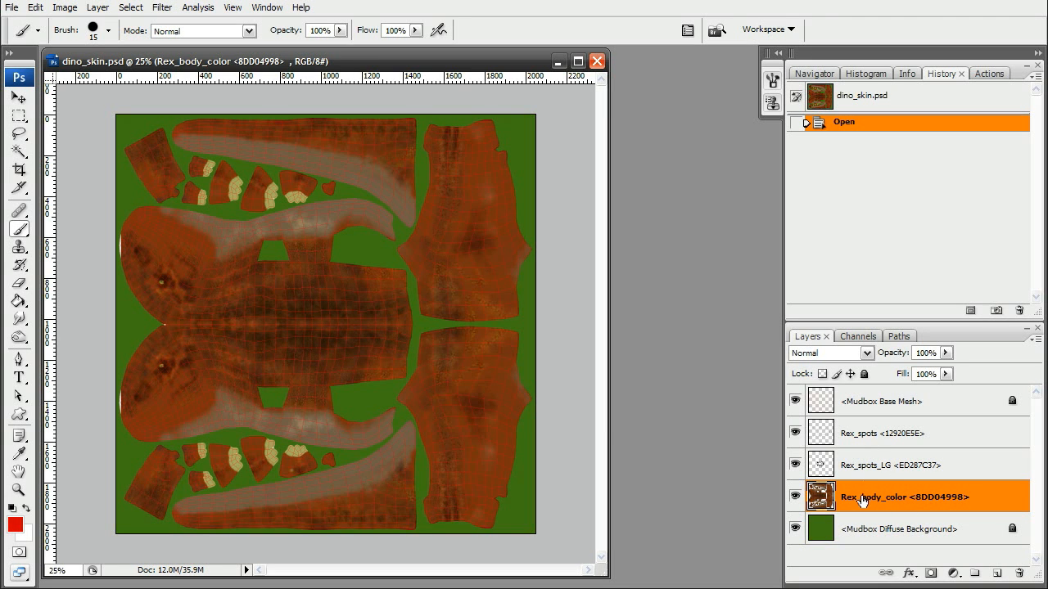
click(878, 468)
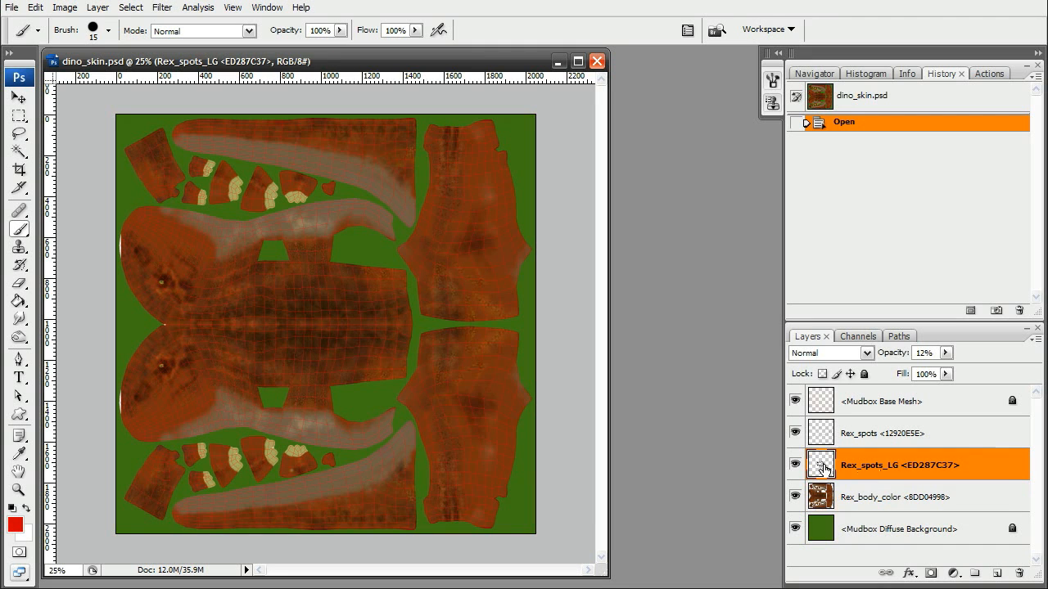
click(904, 434)
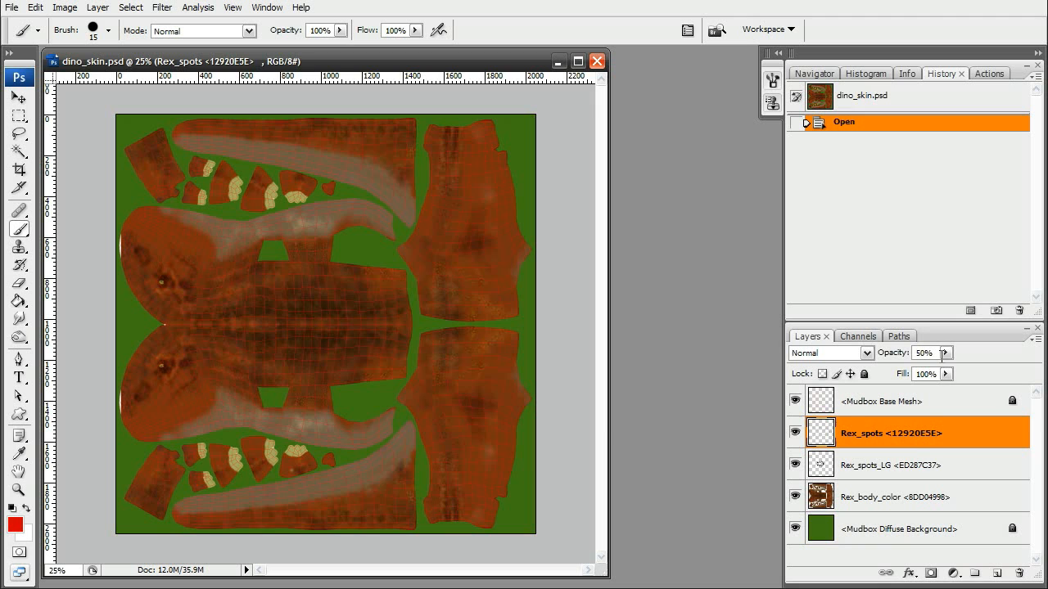
click(909, 475)
click(916, 442)
click(913, 465)
click(912, 443)
click(912, 467)
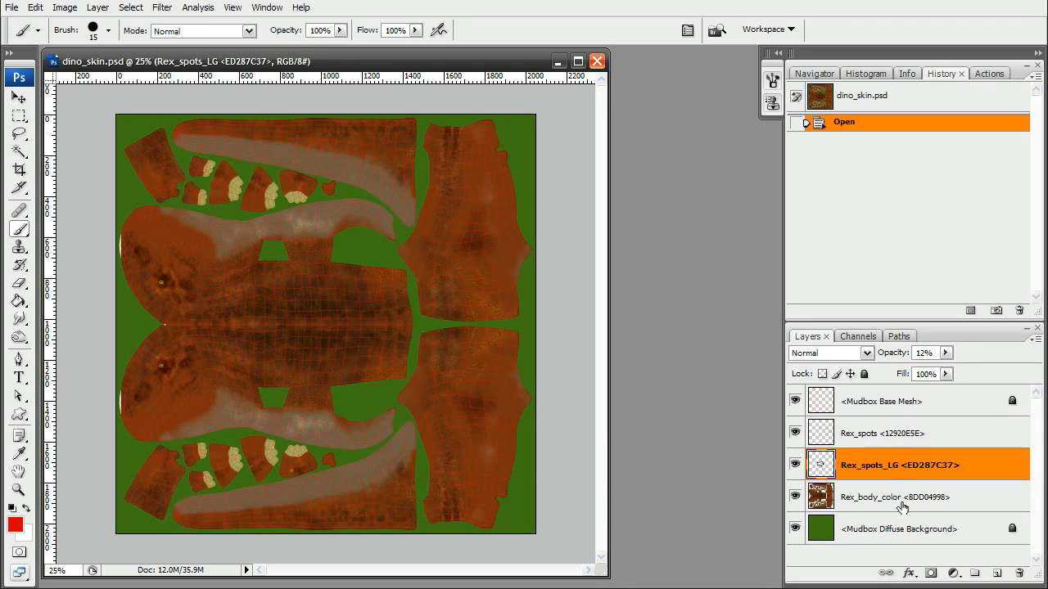
click(893, 402)
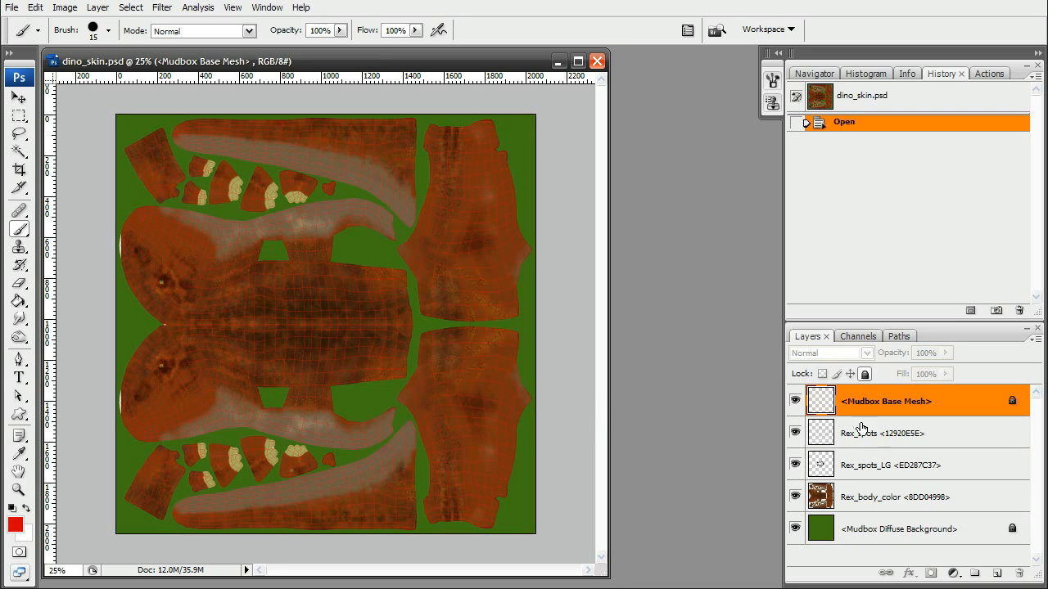
Select the Rex_body_color layer and sample the tan colour of the claw patches with the Eyedropper.
click(18, 489)
click(284, 405)
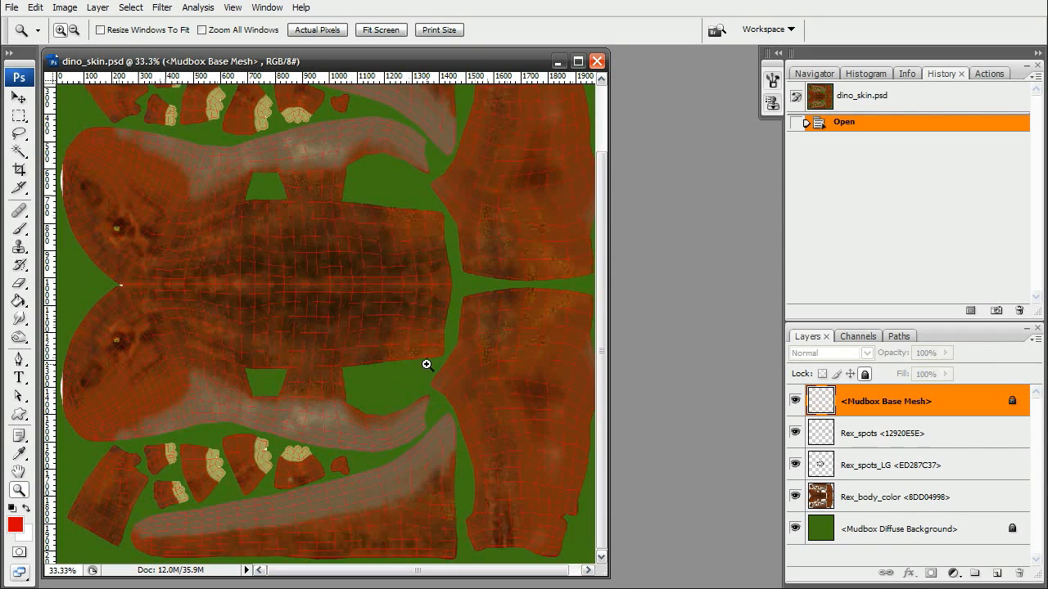
click(419, 342)
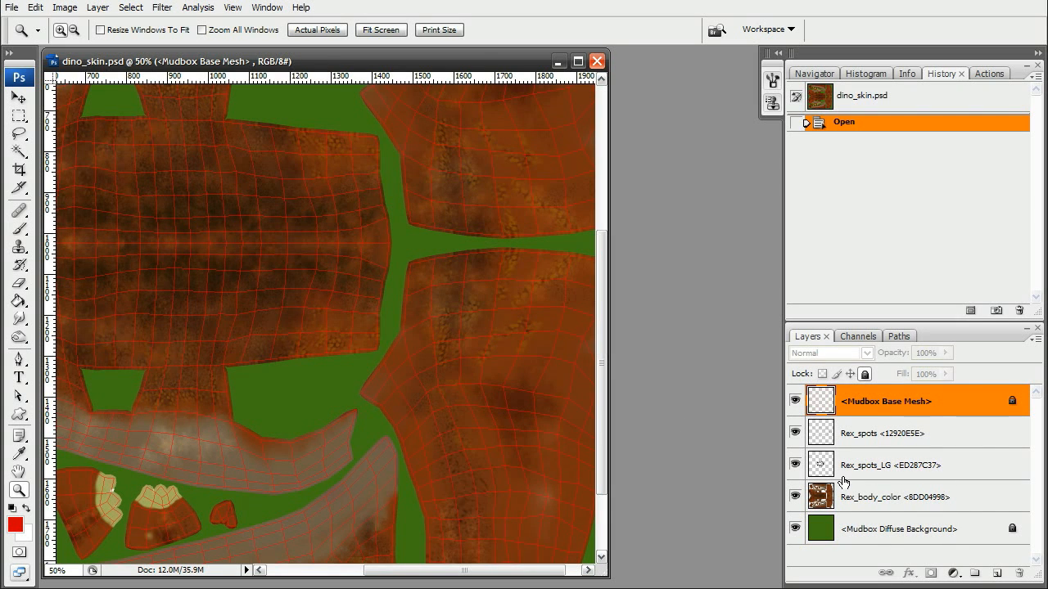
click(914, 504)
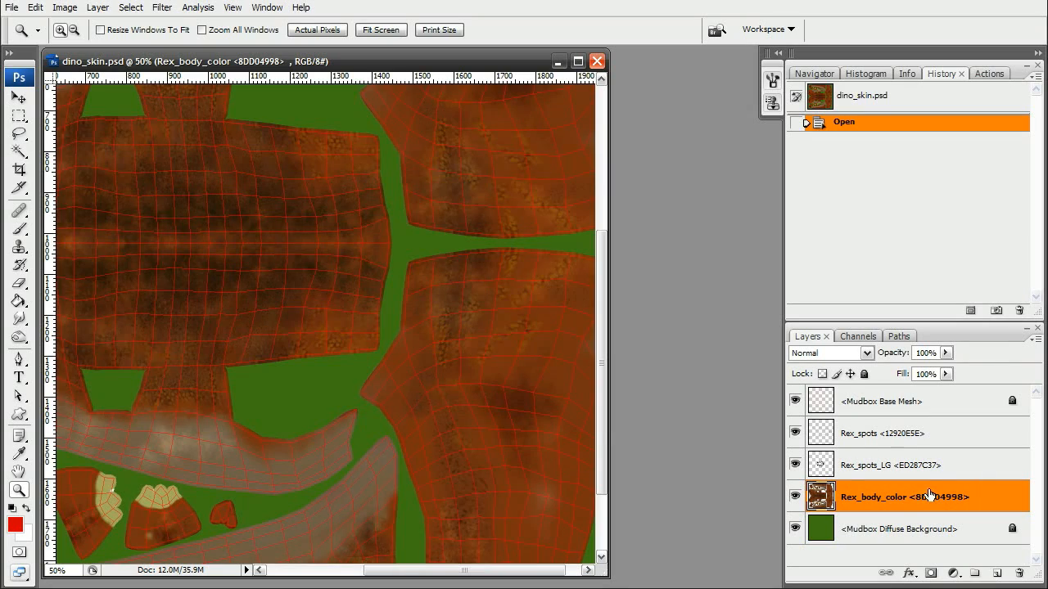
drag(341, 402, 407, 362)
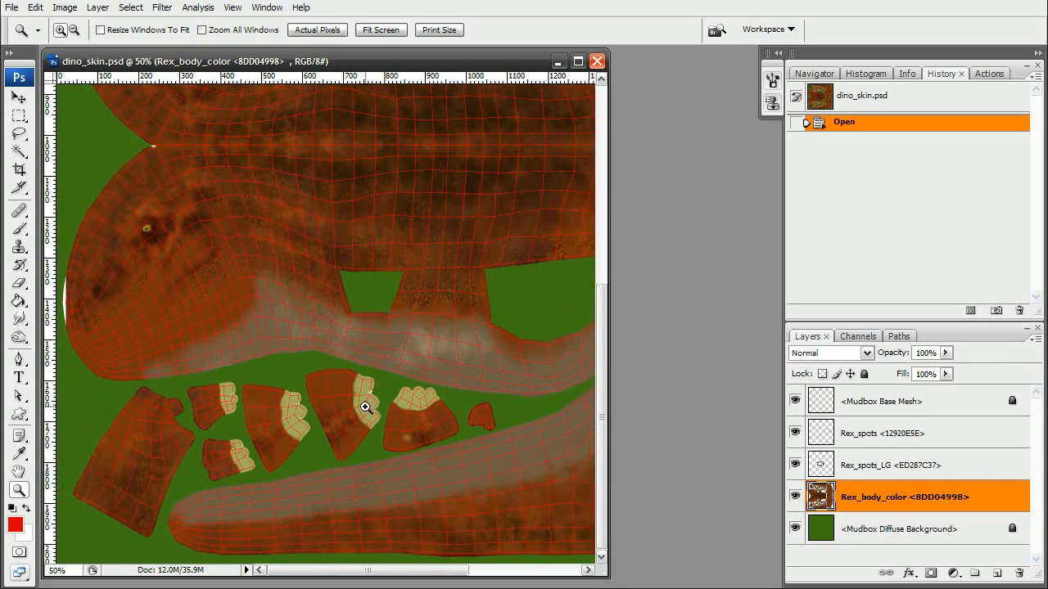
click(418, 391)
click(347, 356)
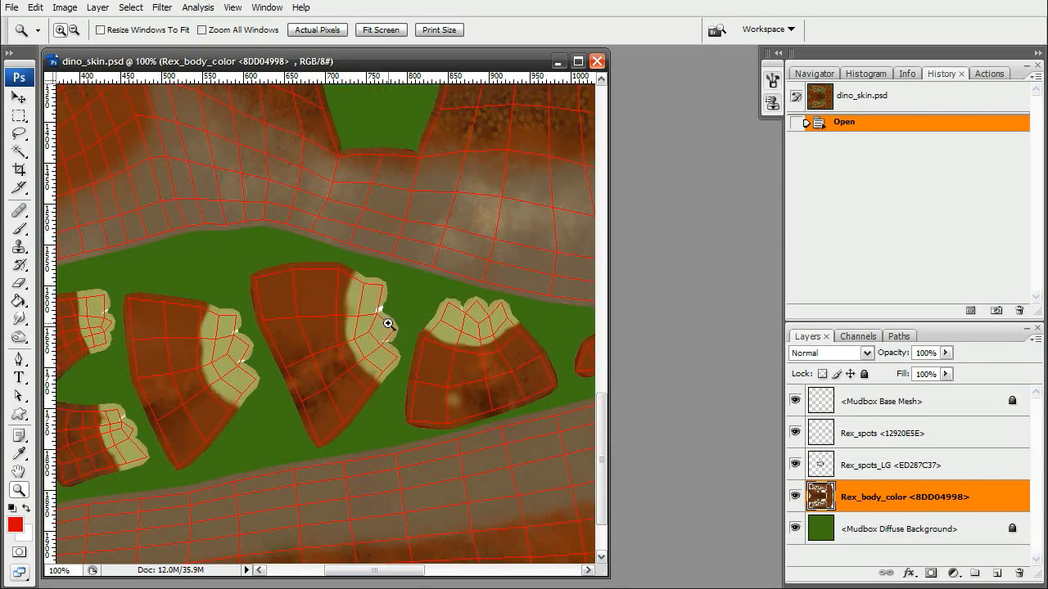
click(446, 328)
drag(323, 346, 393, 304)
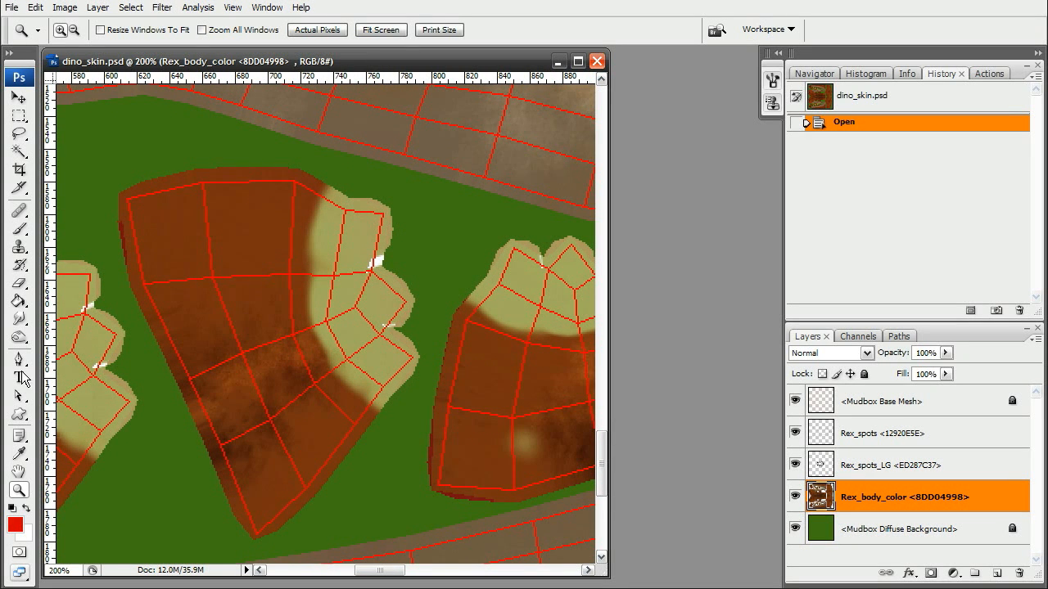
click(18, 453)
click(350, 249)
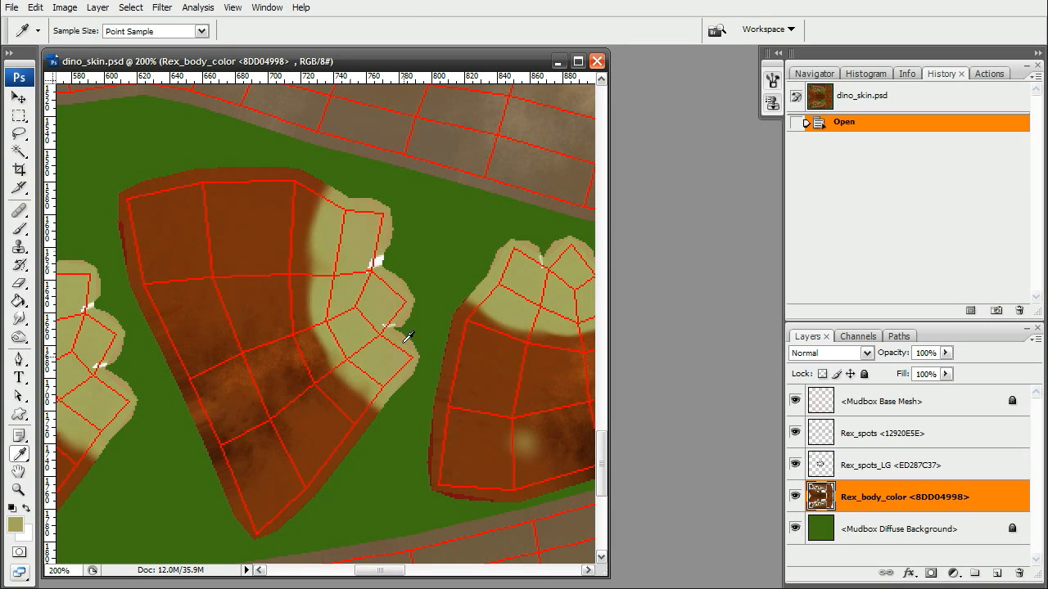
Paint over the white seam specks on the tan claw patches with the Brush in the sampled colour.
click(18, 229)
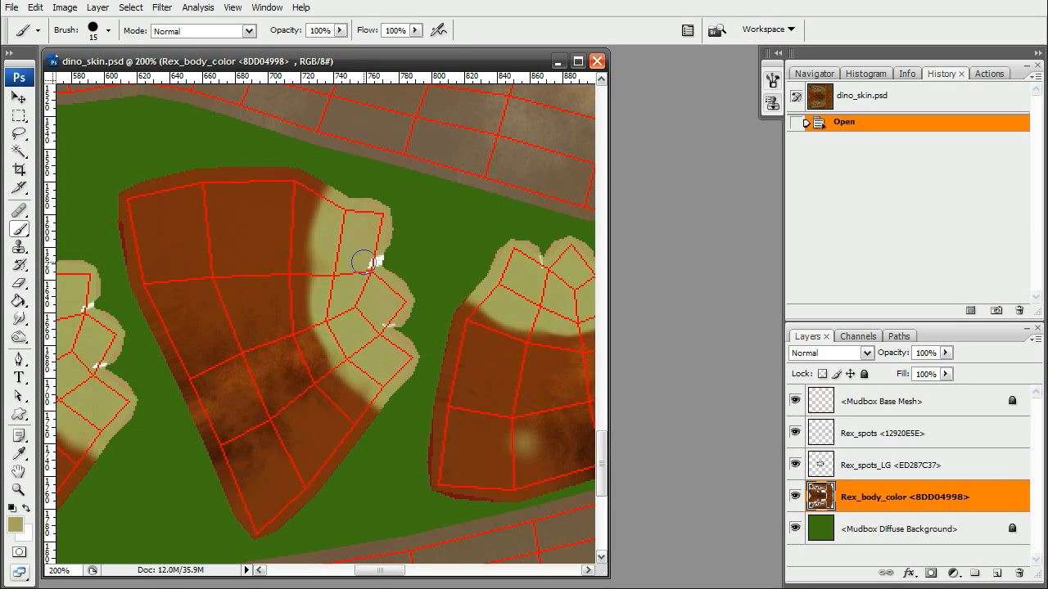
mouse_move(366, 255)
mouse_down()
mouse_move(374, 257)
mouse_move(367, 240)
mouse_move(387, 300)
mouse_move(374, 316)
mouse_move(495, 271)
mouse_up()
drag(221, 324, 225, 327)
drag(210, 281, 206, 243)
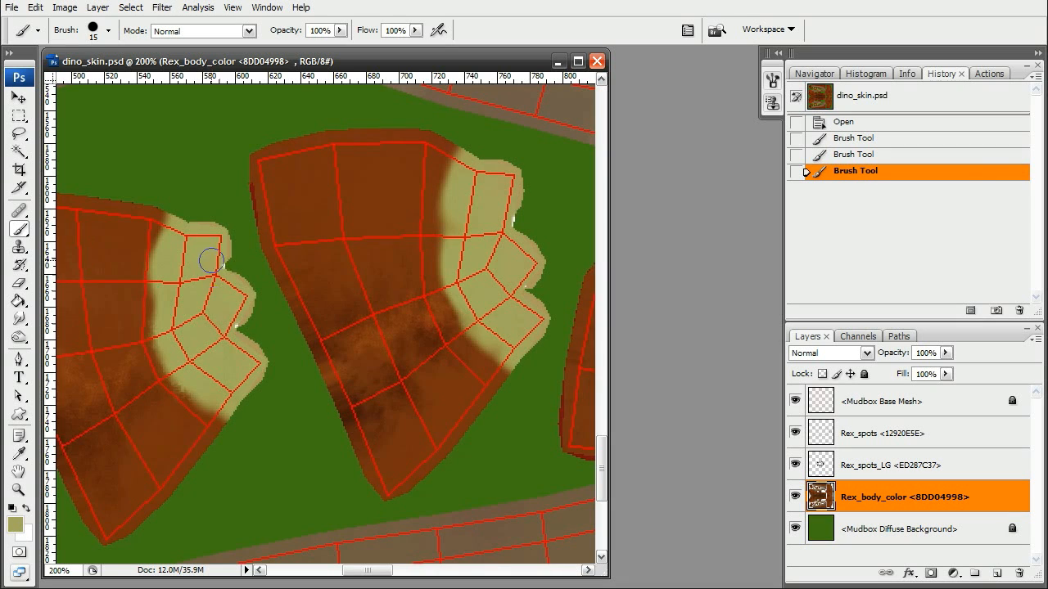
drag(453, 311, 231, 335)
drag(434, 253, 425, 259)
mouse_move(251, 374)
mouse_down()
mouse_move(414, 325)
mouse_move(518, 234)
mouse_up()
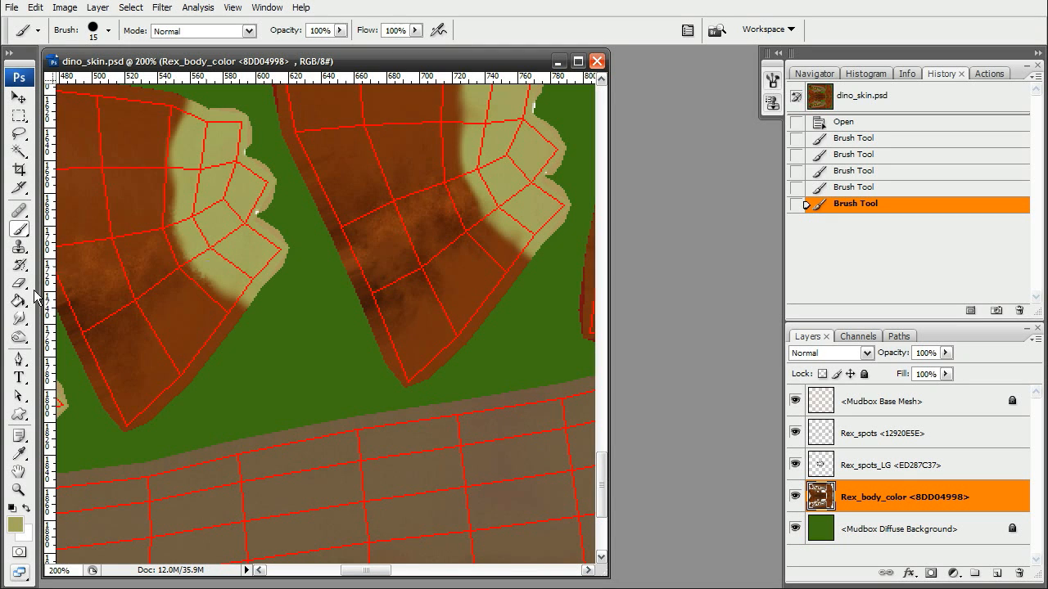
Darken streaks across the tan claw patches with the Burn tool at Midtones range and 23% exposure.
click(19, 337)
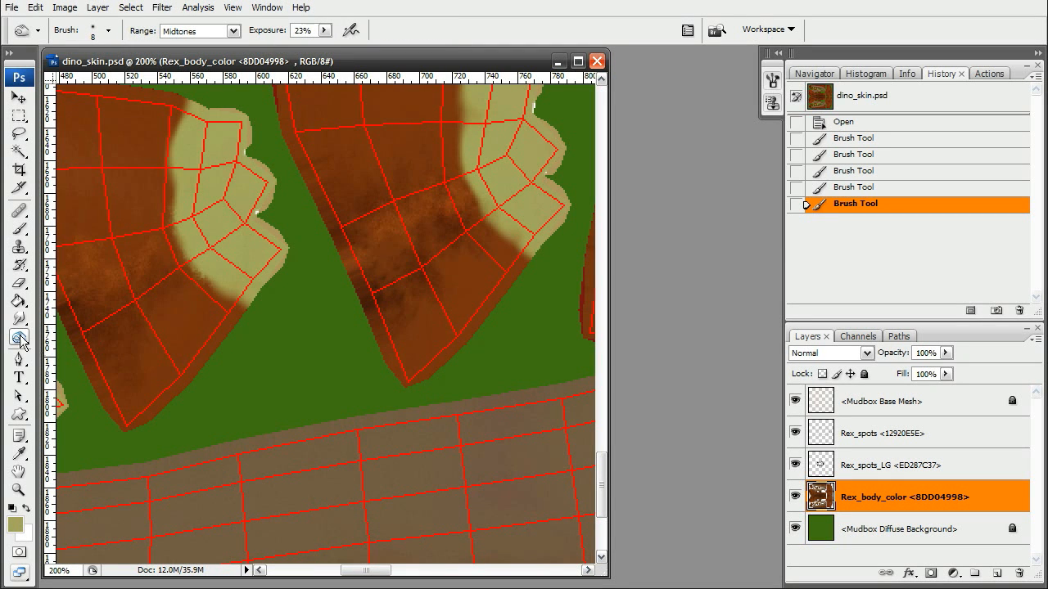
click(20, 336)
click(65, 352)
drag(241, 257, 270, 317)
drag(422, 269, 386, 308)
drag(187, 235, 170, 236)
mouse_move(170, 236)
mouse_down()
mouse_move(222, 236)
mouse_move(175, 227)
mouse_move(213, 226)
mouse_move(194, 256)
mouse_move(168, 257)
mouse_up()
mouse_move(166, 260)
mouse_down()
mouse_move(189, 274)
mouse_move(171, 279)
mouse_move(214, 274)
mouse_move(172, 288)
mouse_move(200, 285)
mouse_up()
drag(174, 299, 215, 288)
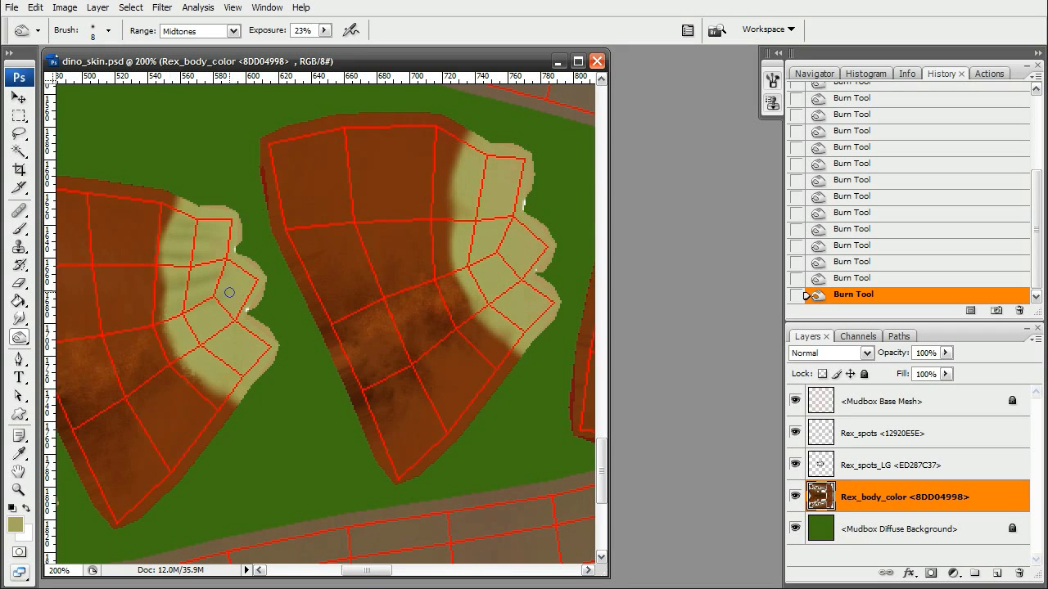
drag(164, 316, 240, 290)
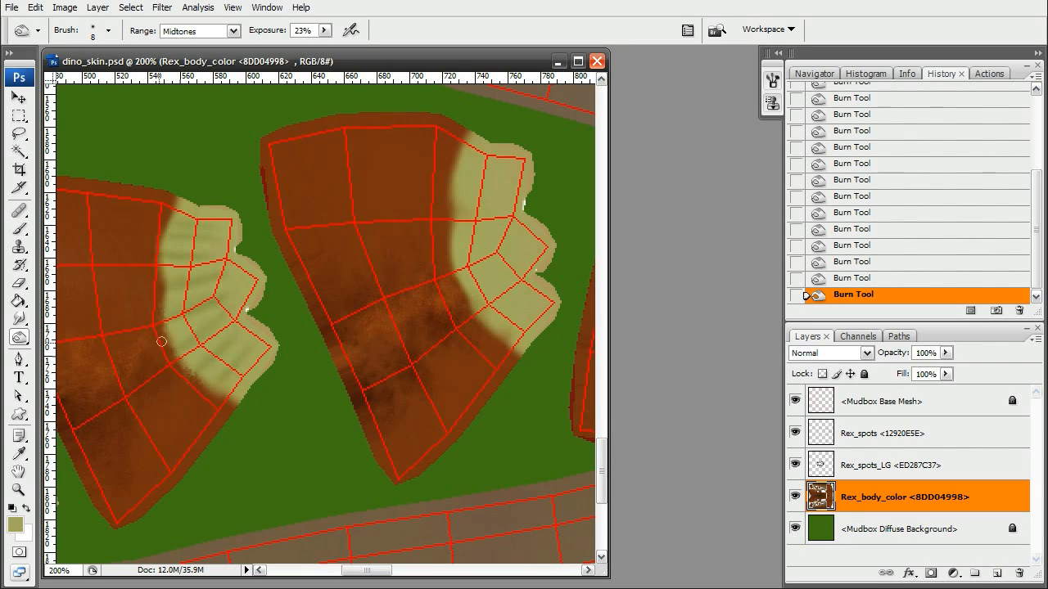
drag(469, 216, 389, 231)
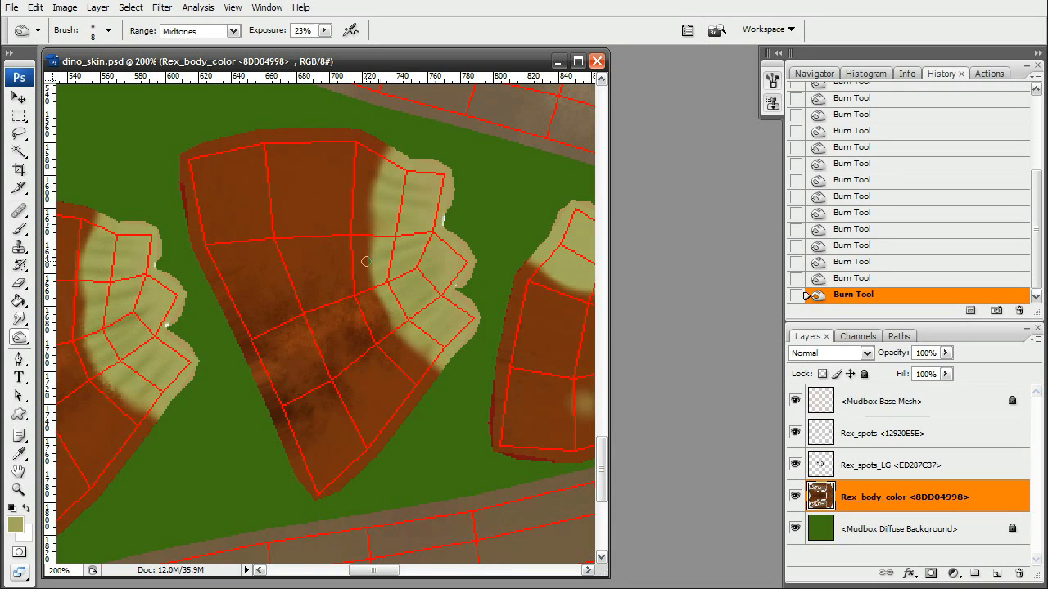
Burn matching streaks across the remaining tan claw patches further along the texture.
scroll(423, 207, right, 5)
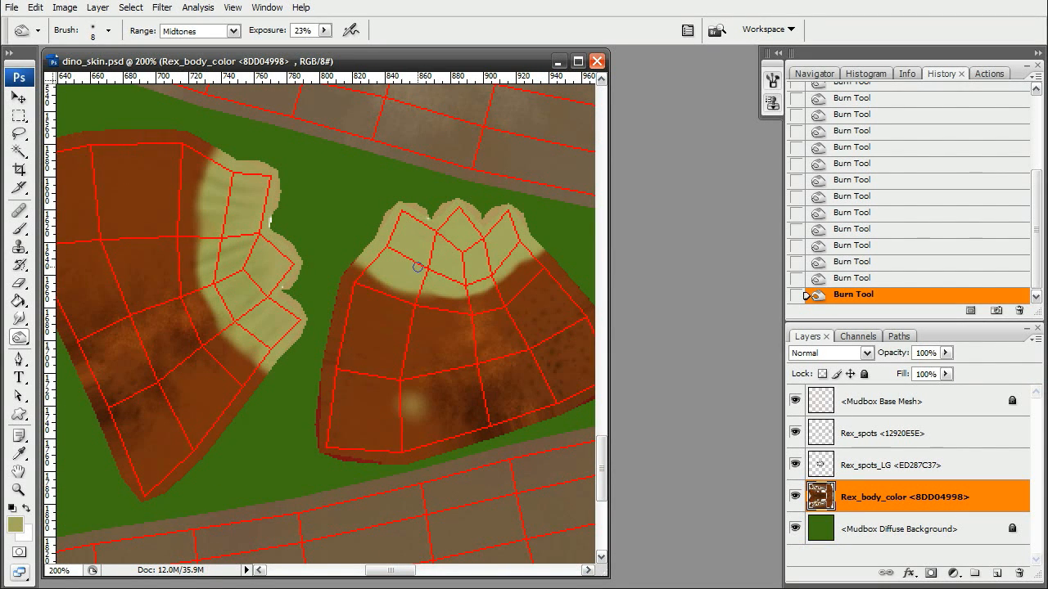
scroll(409, 286, right, 1)
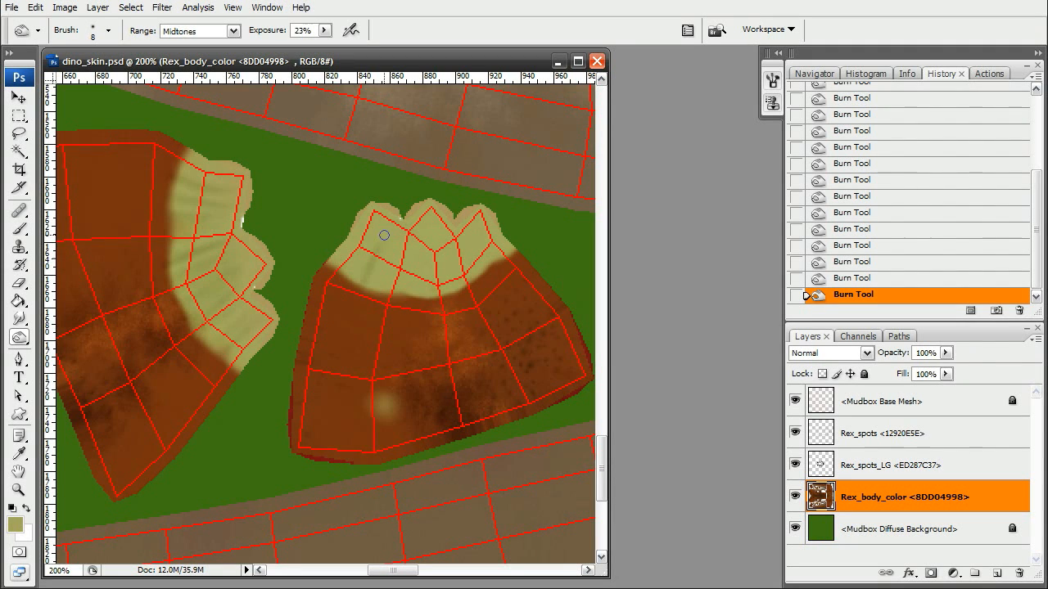
drag(415, 273, 418, 233)
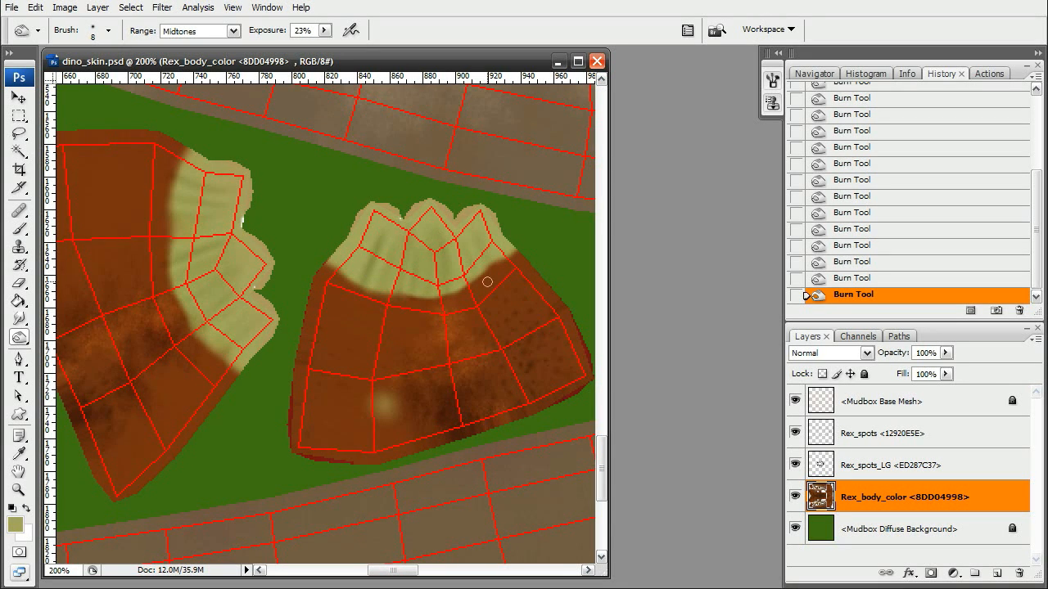
mouse_move(393, 289)
mouse_down()
mouse_move(463, 302)
mouse_move(544, 295)
mouse_up()
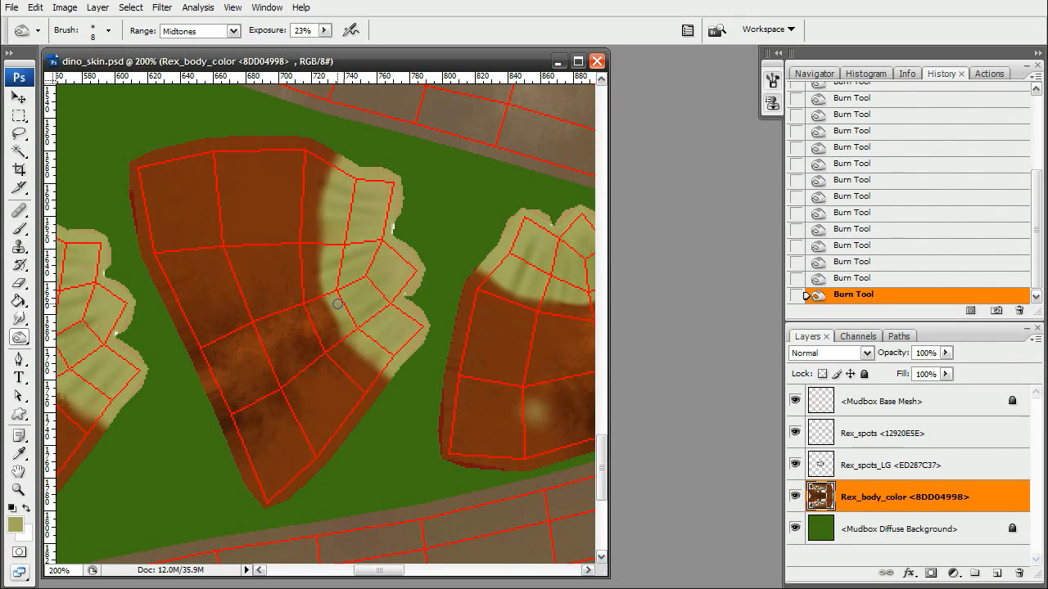
drag(357, 280, 581, 213)
drag(372, 237, 318, 294)
Create a new layer named Tail_spots above Rex_body_color.
click(18, 490)
alt+click(466, 341)
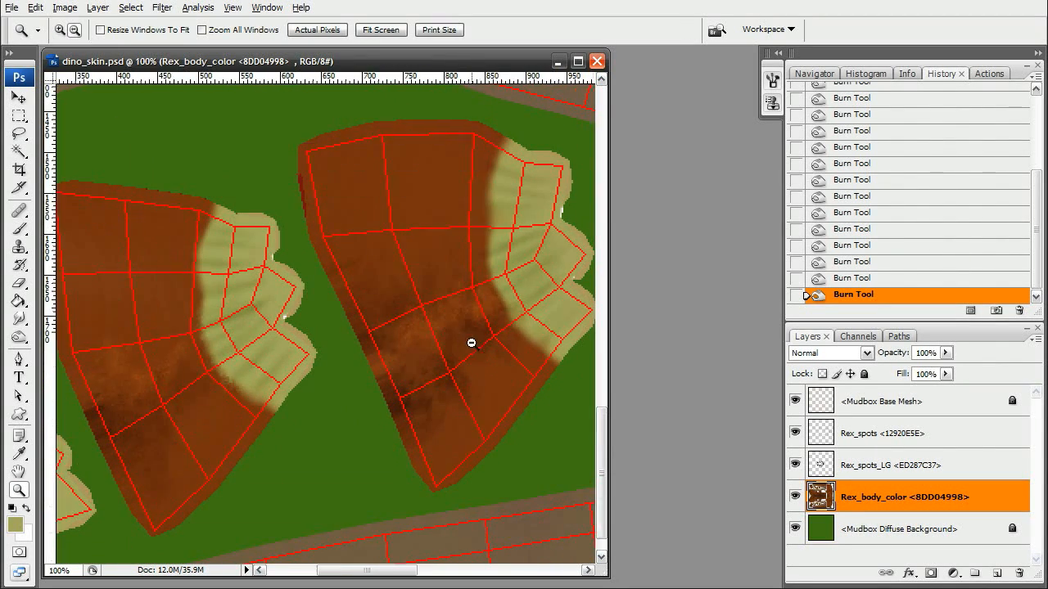
alt+click(477, 330)
alt+drag(128, 147, 532, 304)
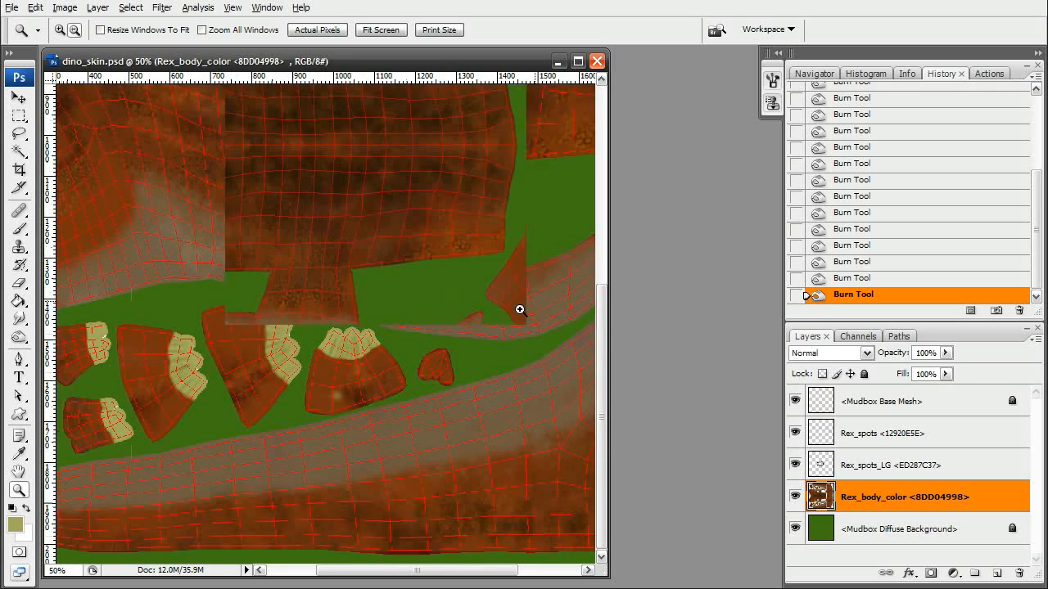
drag(358, 449, 411, 344)
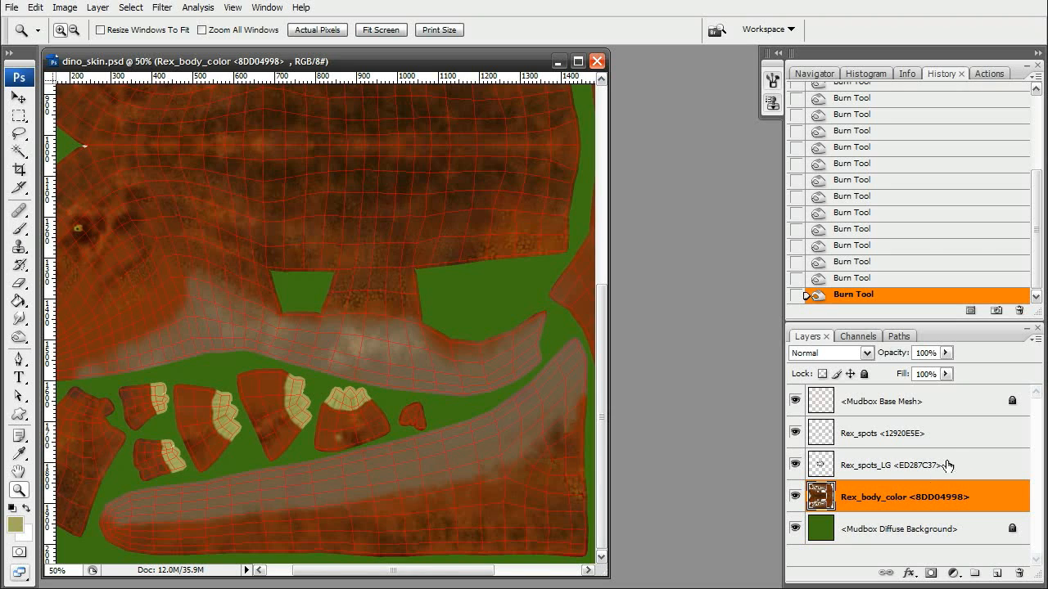
click(1035, 339)
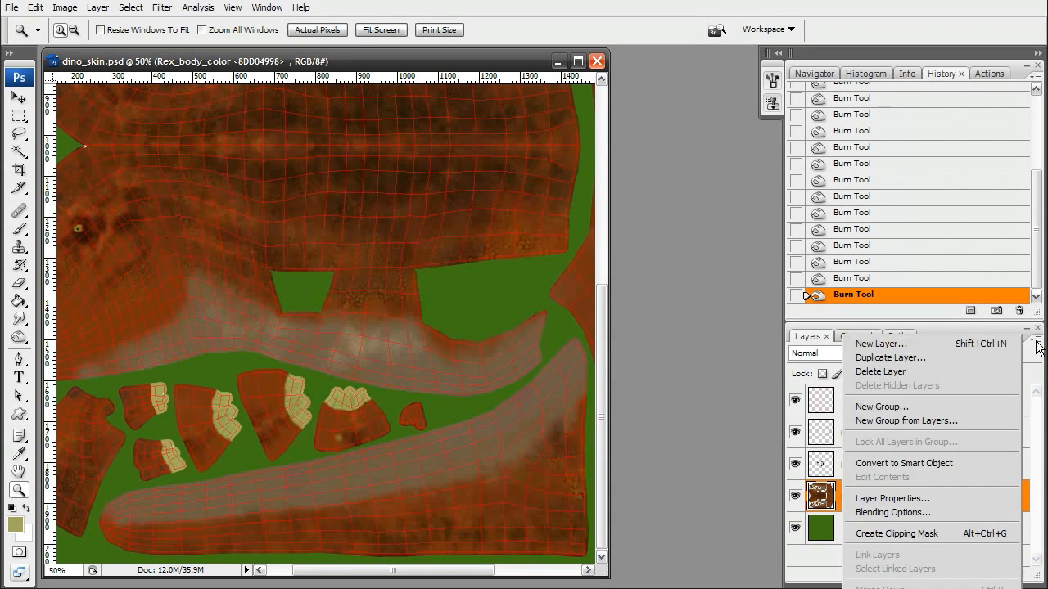
click(941, 344)
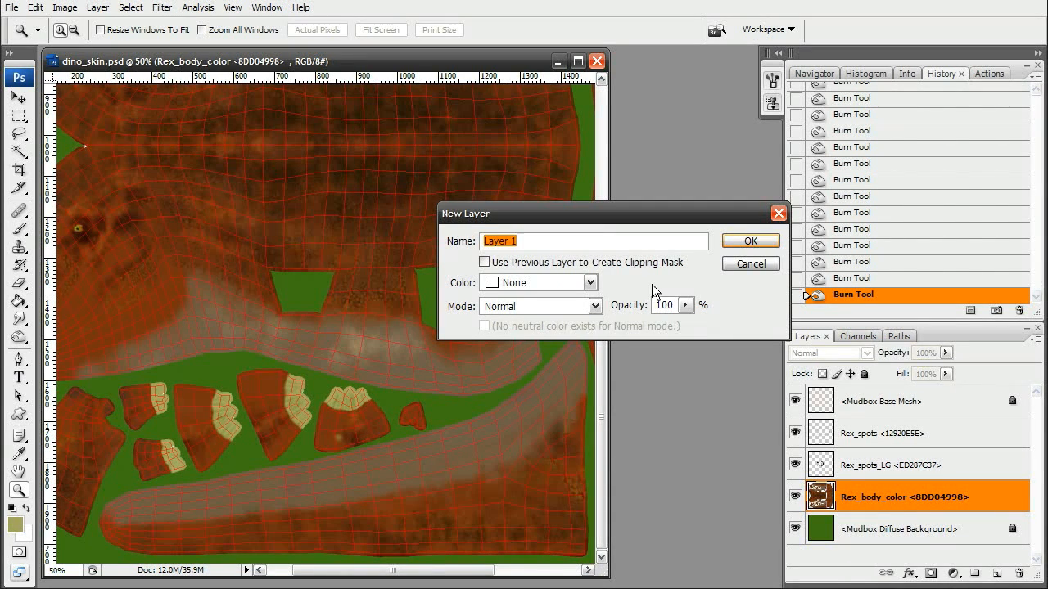
text(Tail_spots)
key(Return)
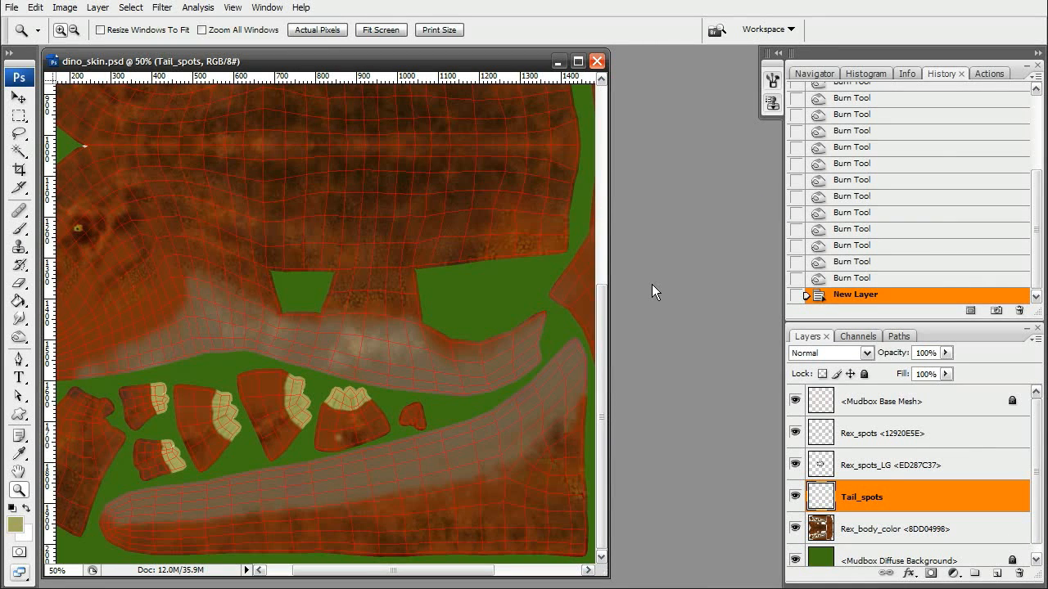
Set the foreground colour to a dark brown for painting spots.
click(18, 452)
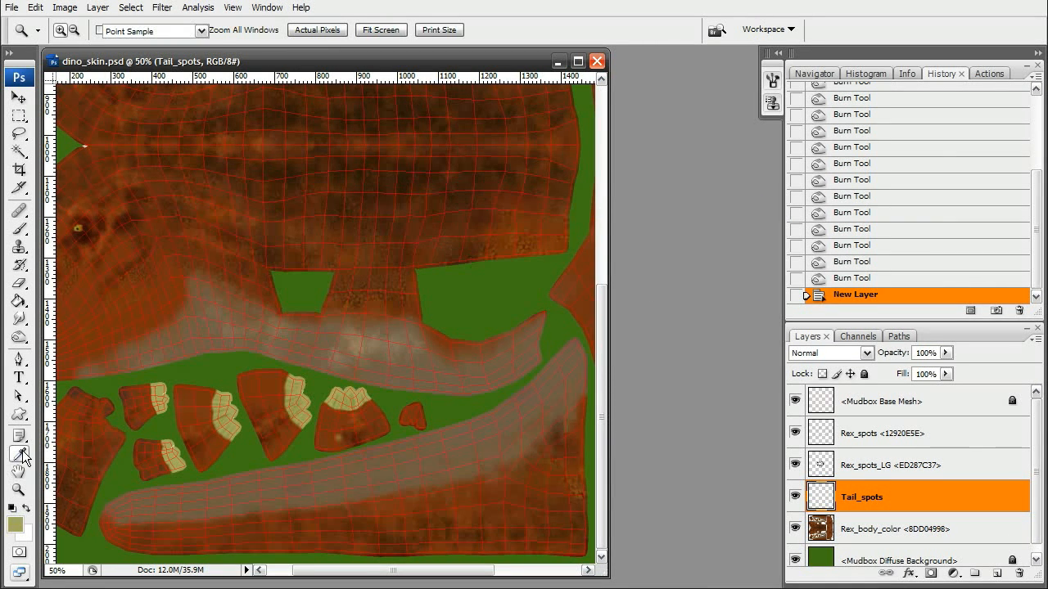
click(385, 361)
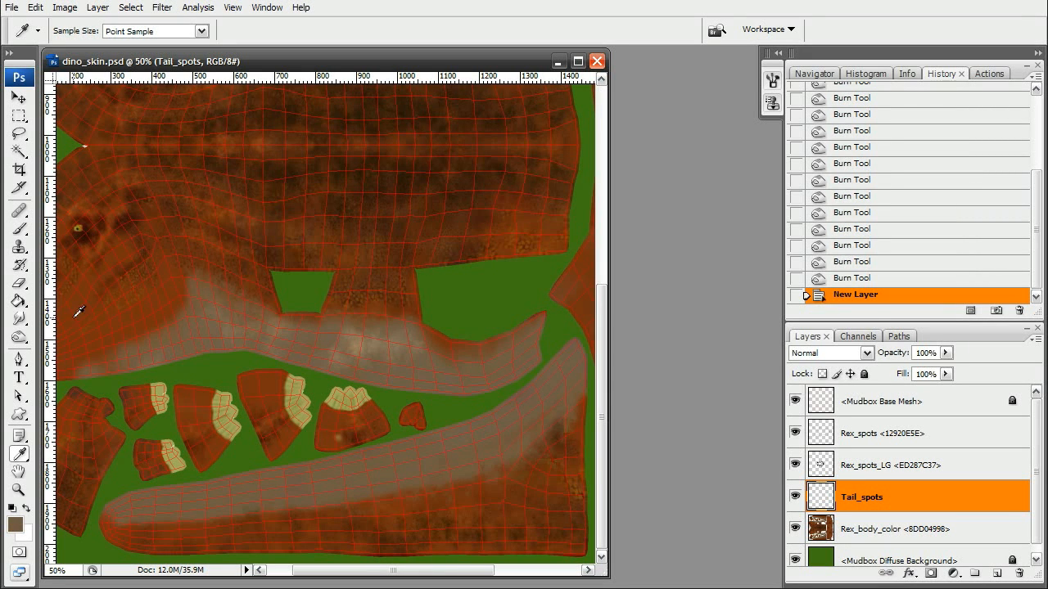
click(15, 524)
click(523, 353)
drag(523, 353, 520, 384)
click(860, 210)
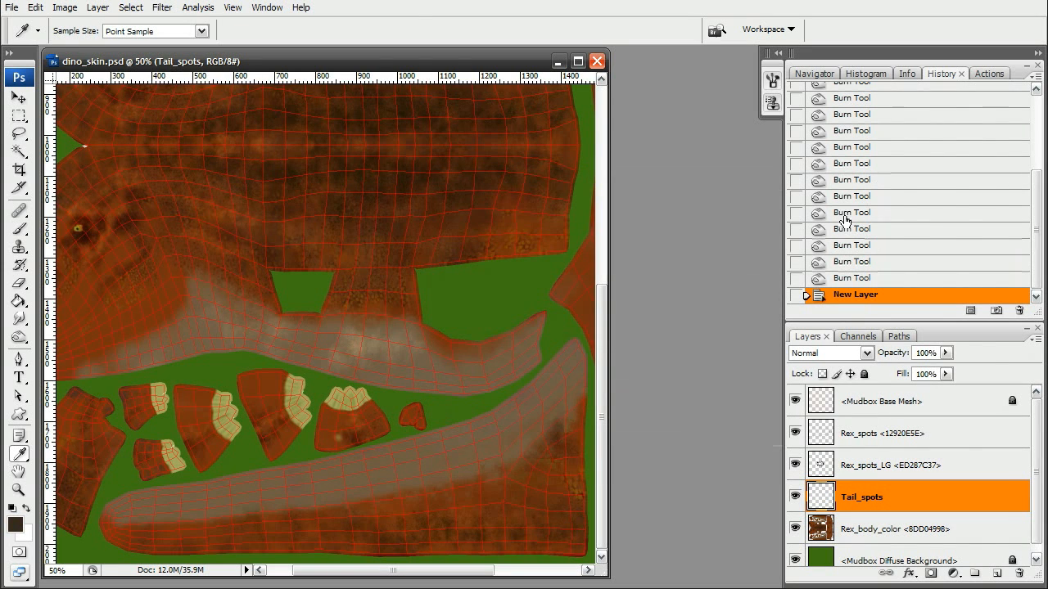
Dab small dark spots along the lower tail shell on the Tail_spots layer with the Brush.
click(18, 227)
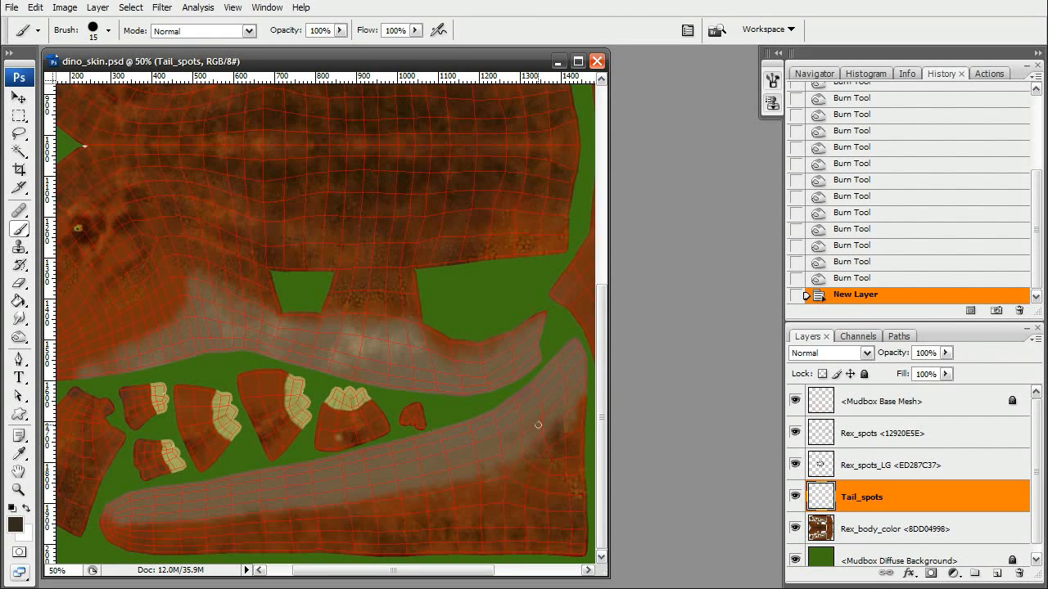
click(535, 419)
click(529, 439)
click(505, 458)
click(484, 471)
click(459, 458)
click(456, 478)
click(432, 475)
click(494, 480)
click(554, 401)
click(565, 420)
click(378, 488)
click(366, 498)
click(352, 500)
click(313, 506)
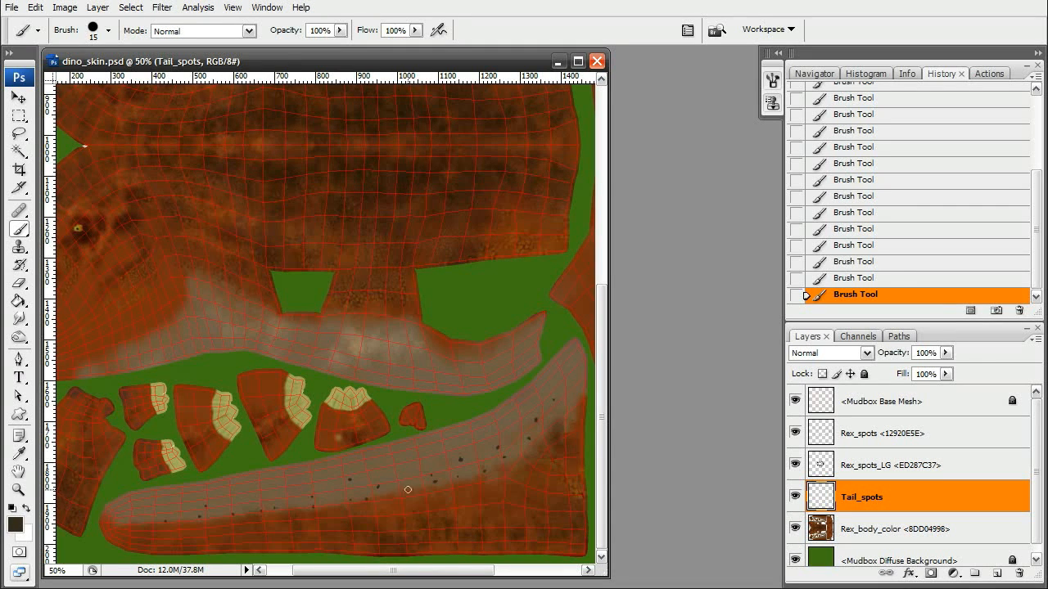
Dab more dark spots along the upper tail shell on the Tail_spots layer.
drag(478, 245, 523, 434)
drag(455, 246, 483, 428)
click(231, 133)
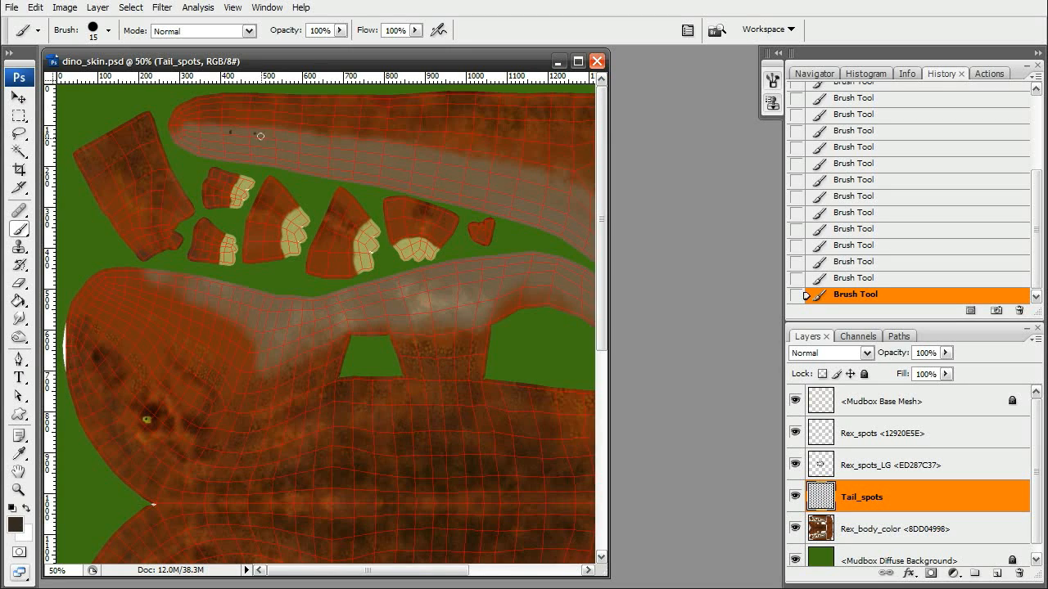
mouse_move(413, 171)
mouse_down()
mouse_move(367, 175)
mouse_move(337, 154)
mouse_up()
click(339, 152)
click(359, 151)
click(347, 153)
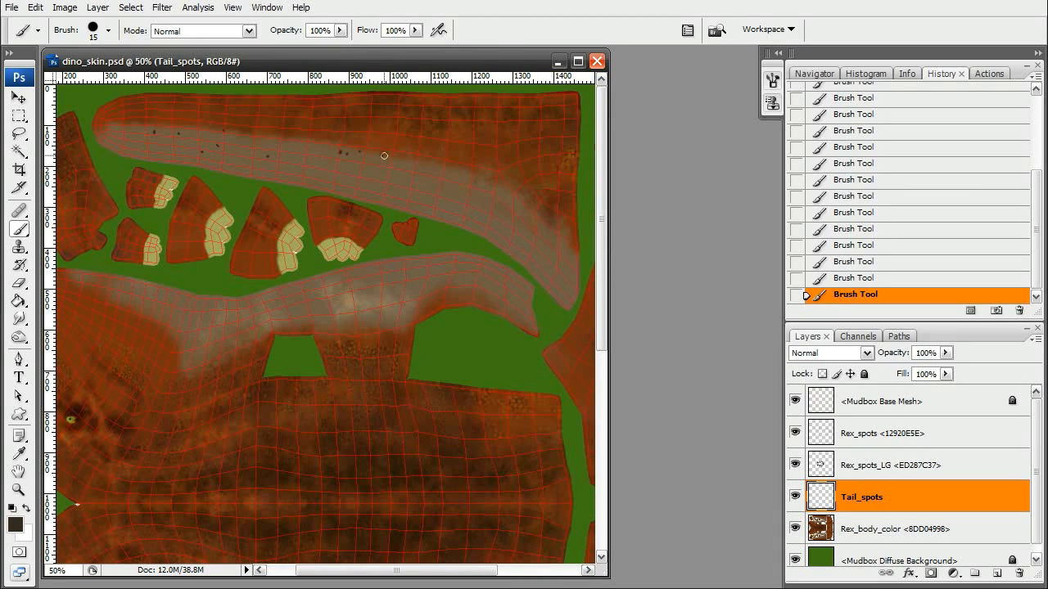
click(423, 165)
click(443, 176)
click(461, 171)
click(494, 177)
click(493, 210)
Save dino_skin.psd.
click(18, 490)
alt+click(404, 414)
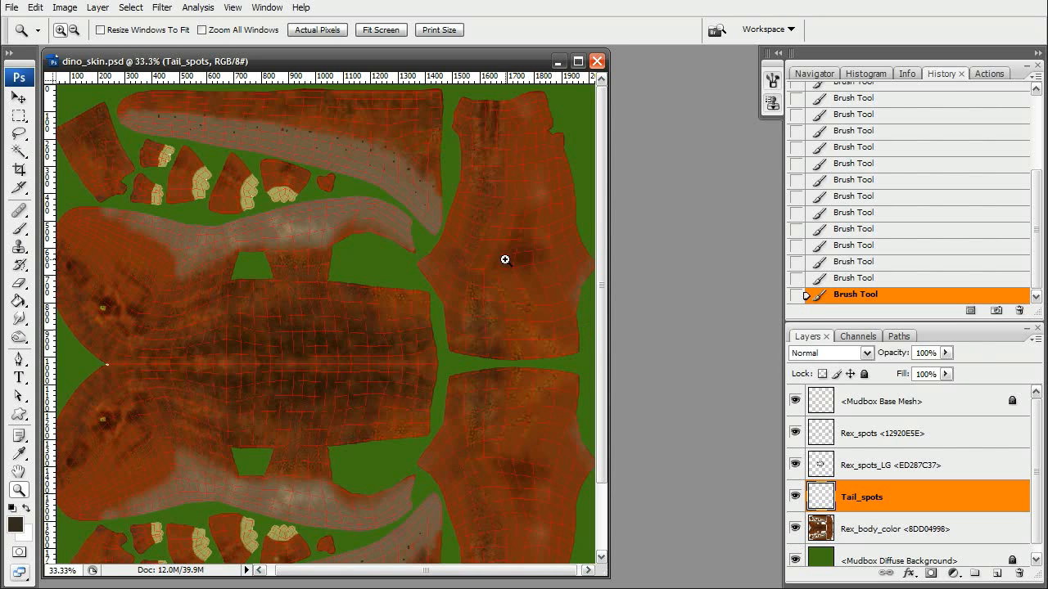
click(11, 9)
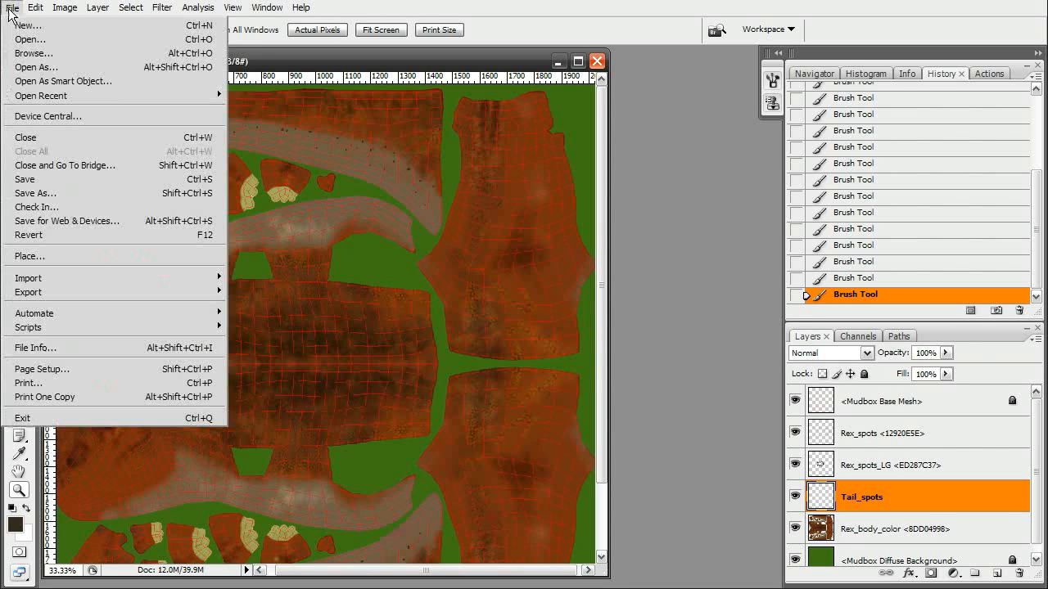
click(49, 179)
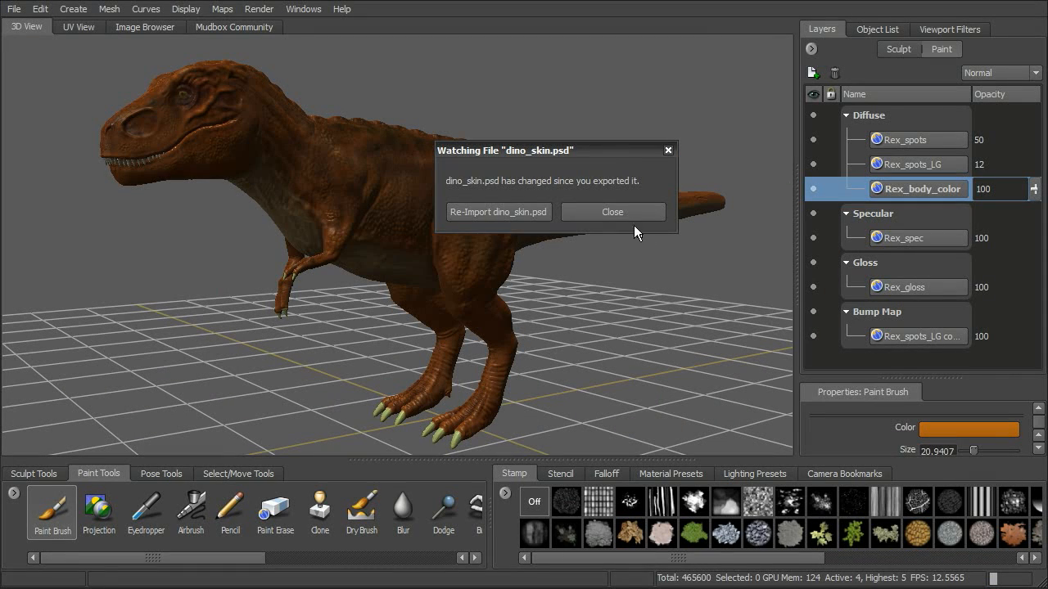
Switch to Mudbox, re-import dino_skin.psd and close the file-watch dialog.
drag(612, 144, 568, 175)
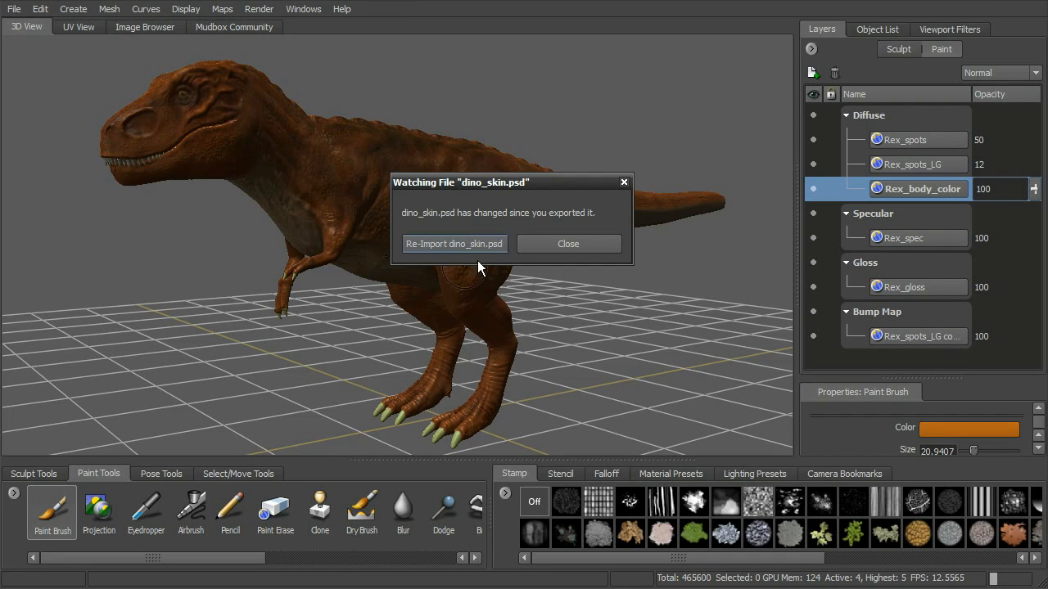
drag(494, 180, 461, 170)
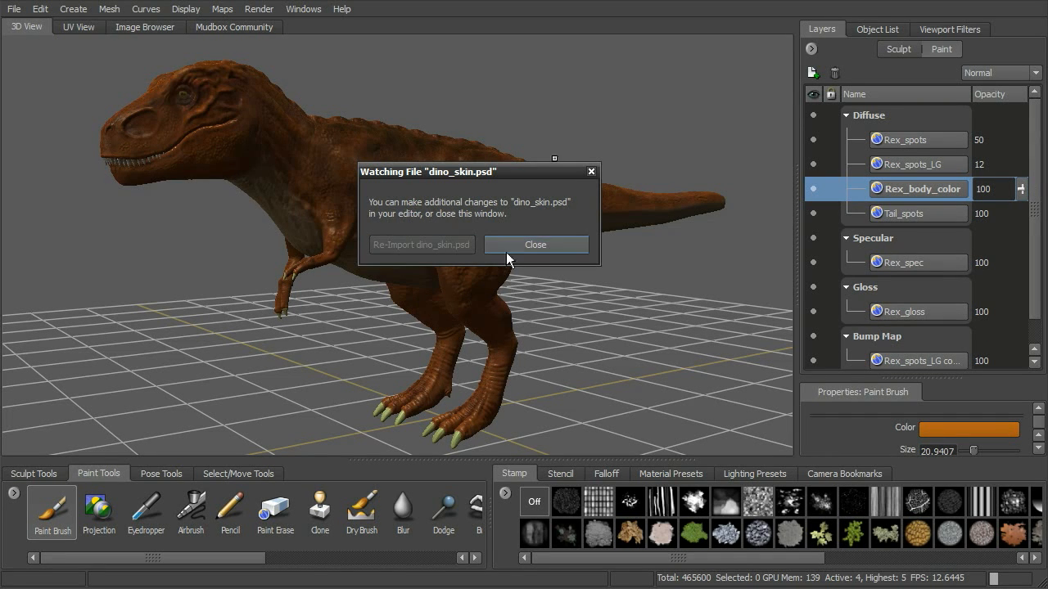
click(530, 245)
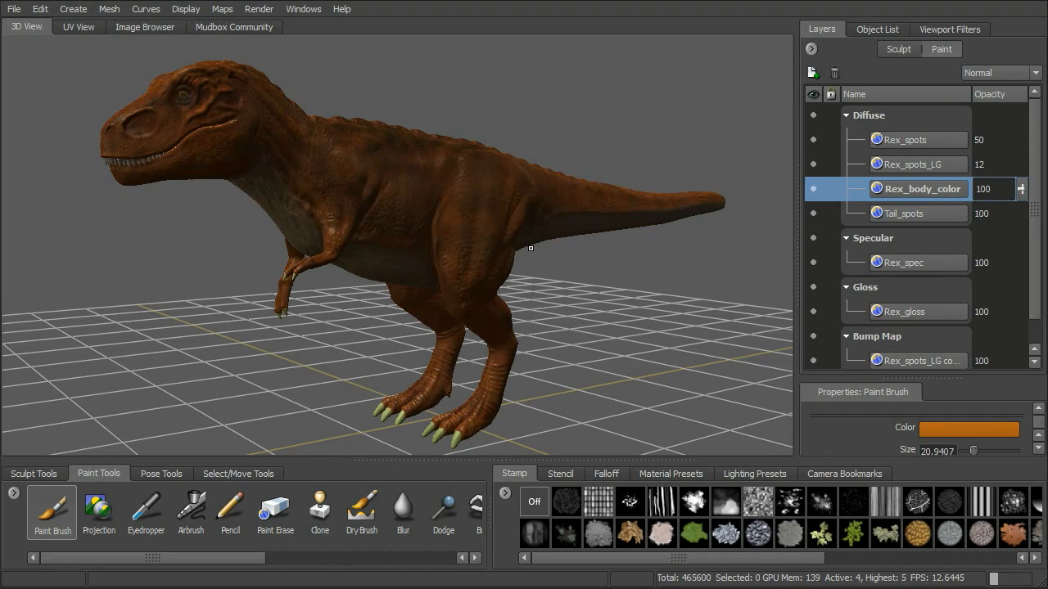
Move the Tail_spots layer to the top of the Diffuse channel.
click(914, 216)
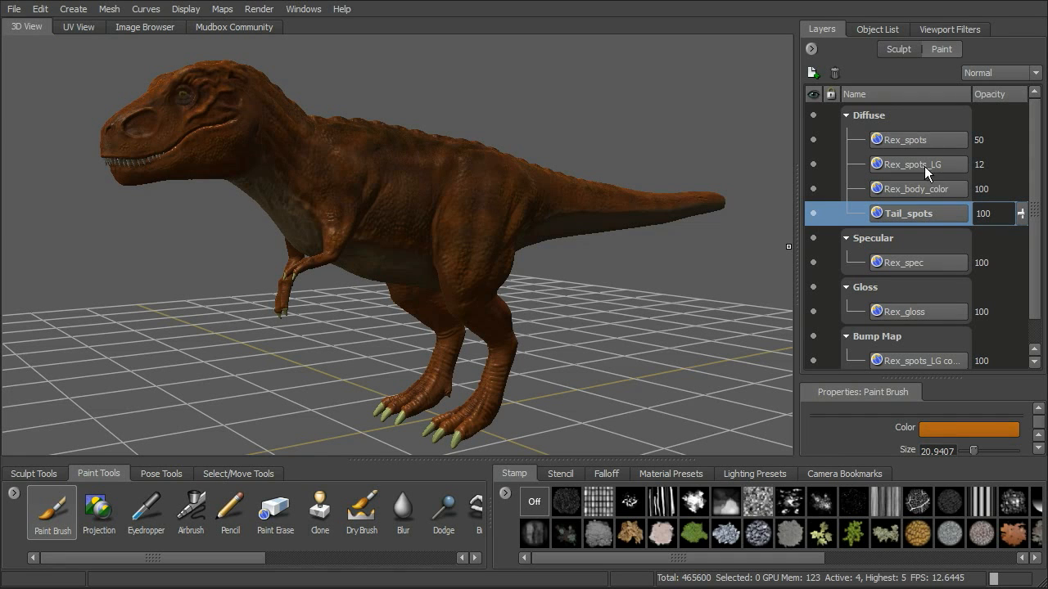
drag(913, 215, 933, 142)
Lower the Tail_spots layer opacity to 41.
alt+drag(673, 291, 667, 356)
alt+middle_drag(501, 301, 483, 215)
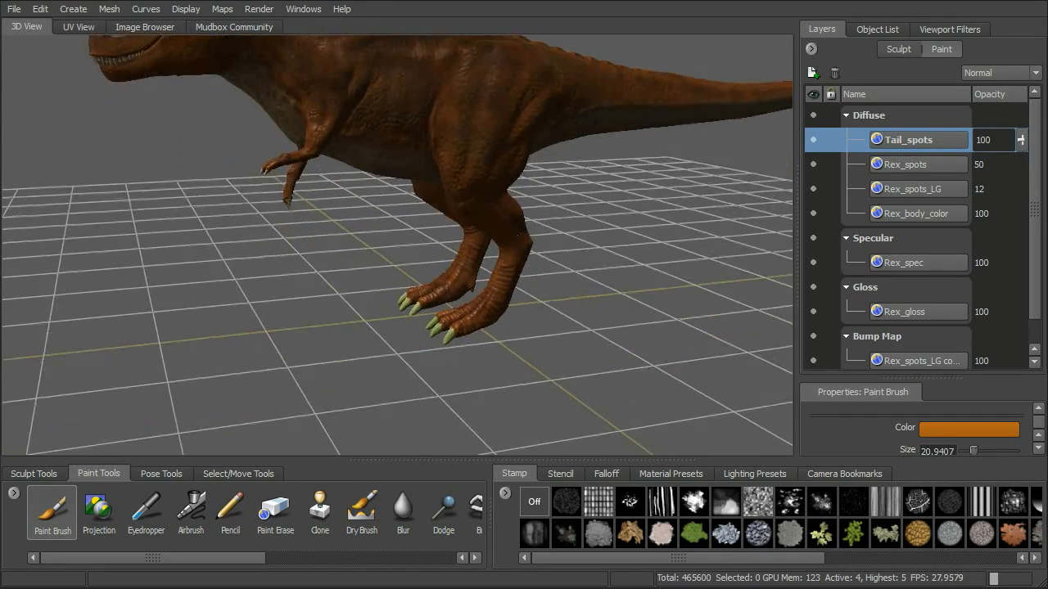
alt+right_drag(483, 215, 606, 253)
alt+right_drag(496, 234, 682, 247)
alt+drag(682, 247, 326, 245)
alt+right_drag(488, 257, 421, 246)
alt+drag(421, 246, 544, 167)
alt+middle_drag(544, 167, 327, 246)
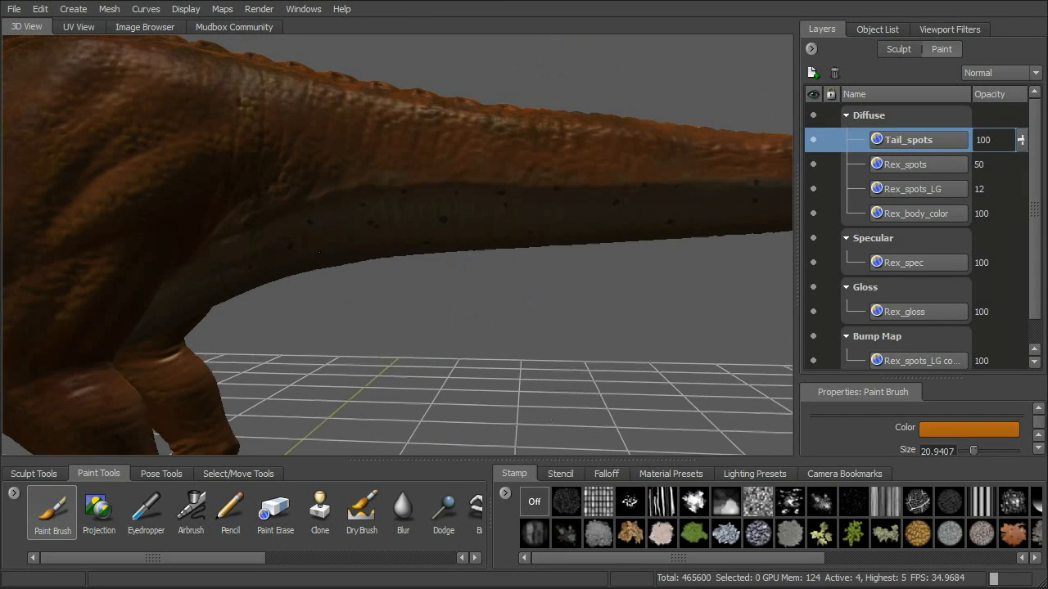
alt+drag(327, 246, 340, 229)
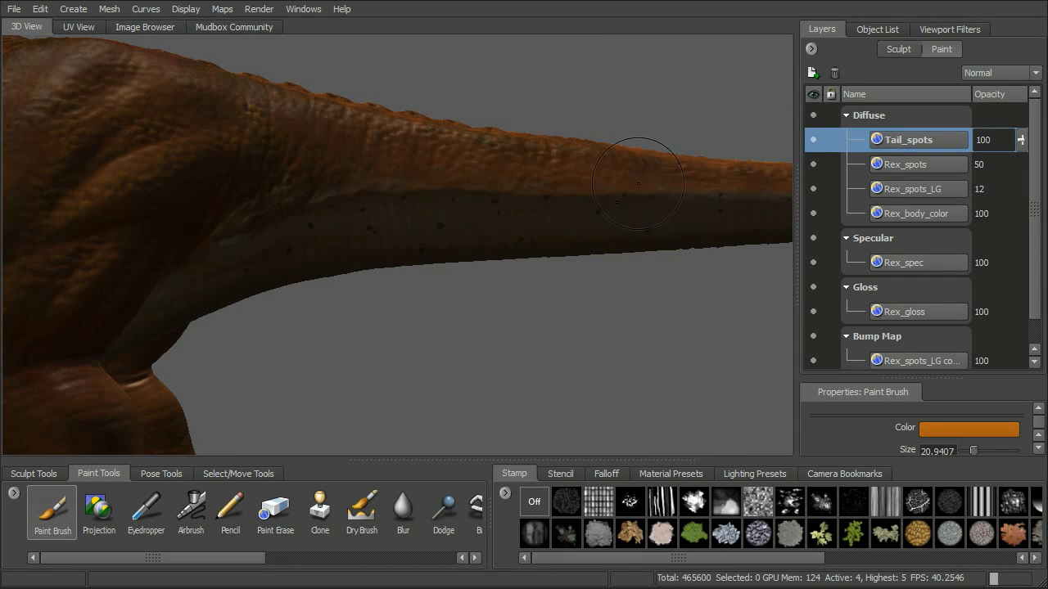
alt+drag(428, 211, 518, 222)
drag(1021, 139, 1021, 188)
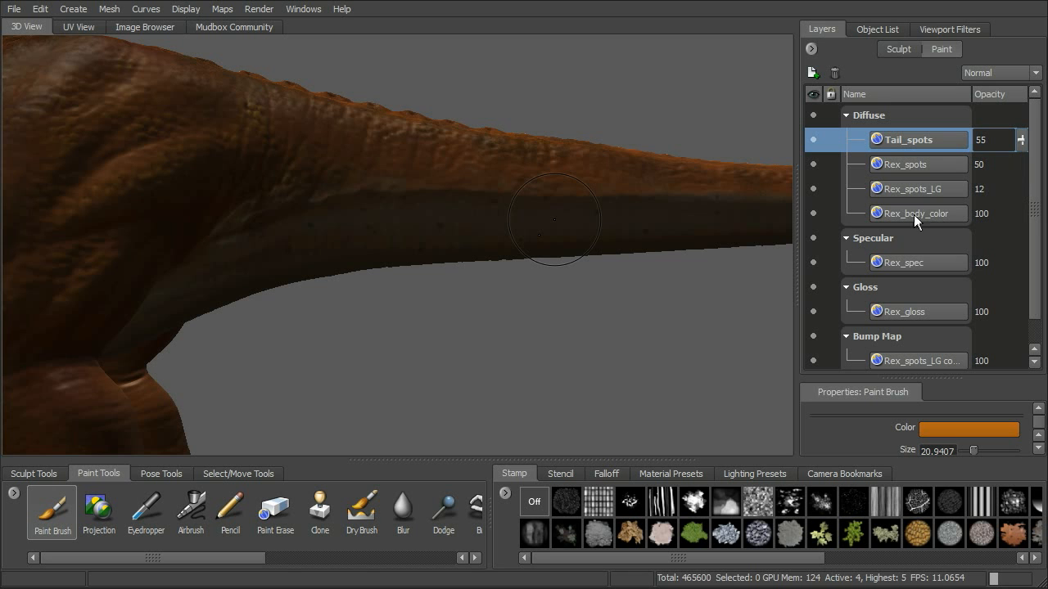
mouse_move(1021, 140)
mouse_down()
mouse_move(1021, 156)
mouse_move(1021, 144)
mouse_up()
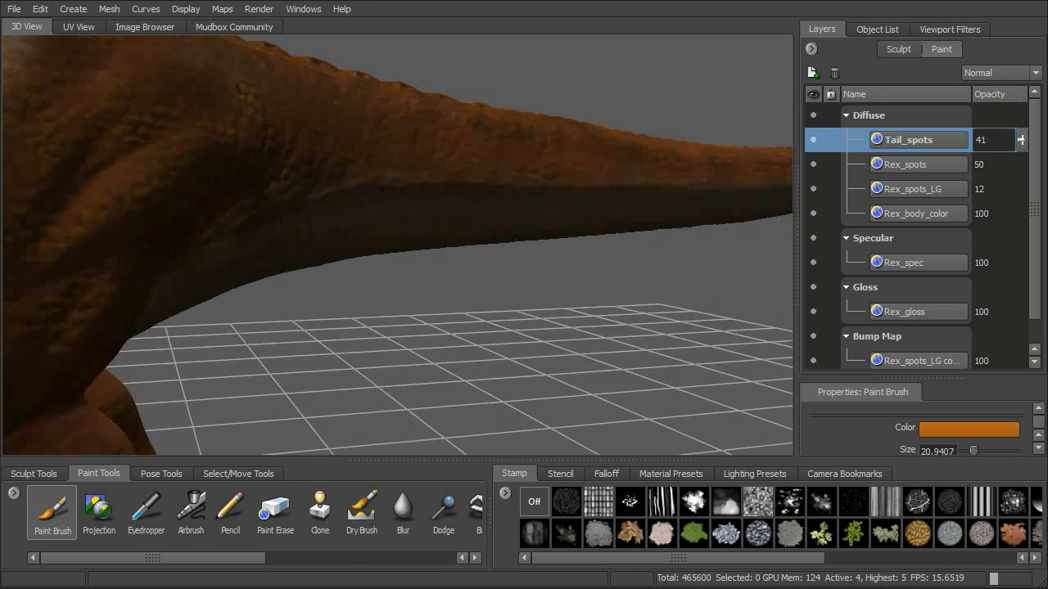
Orbit around the model to examine the spots on the tail and body.
alt+drag(515, 240, 550, 225)
alt+right_drag(550, 225, 495, 206)
alt+middle_drag(494, 206, 549, 199)
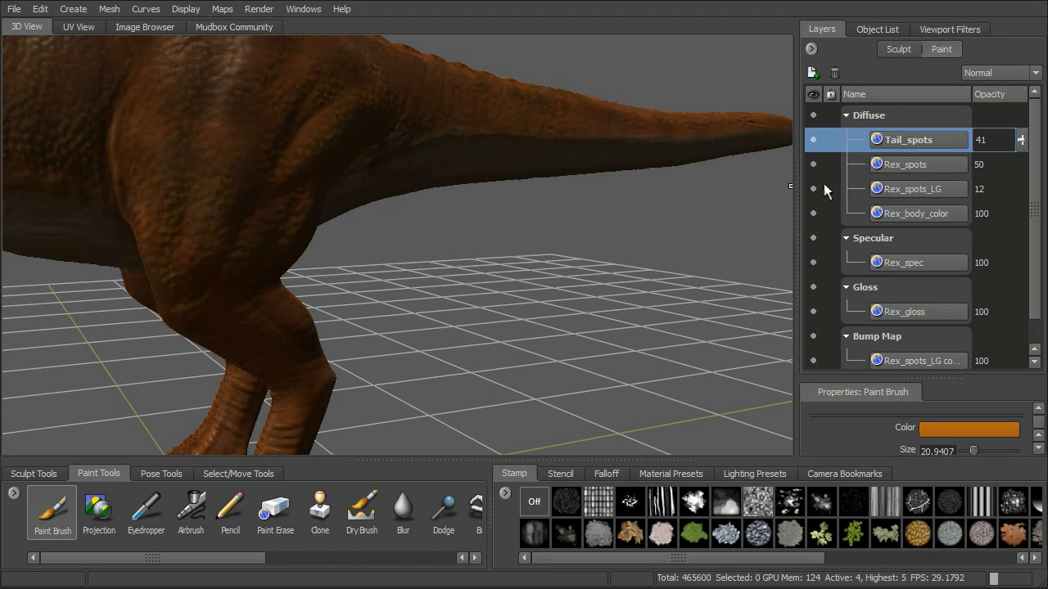
click(811, 49)
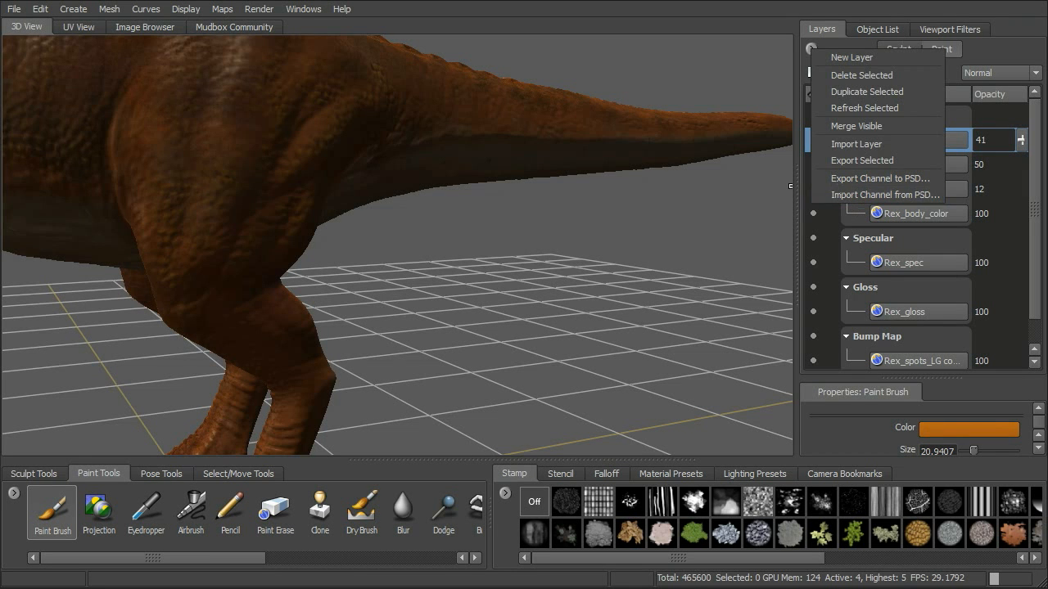
click(558, 219)
alt+middle_drag(558, 219, 744, 268)
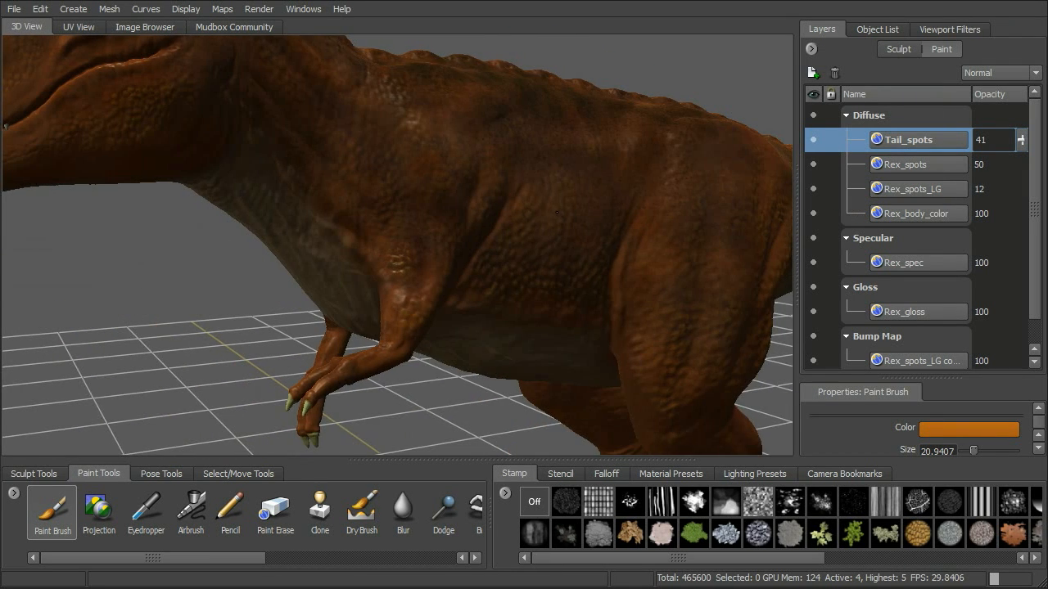
alt+middle_drag(556, 212, 584, 225)
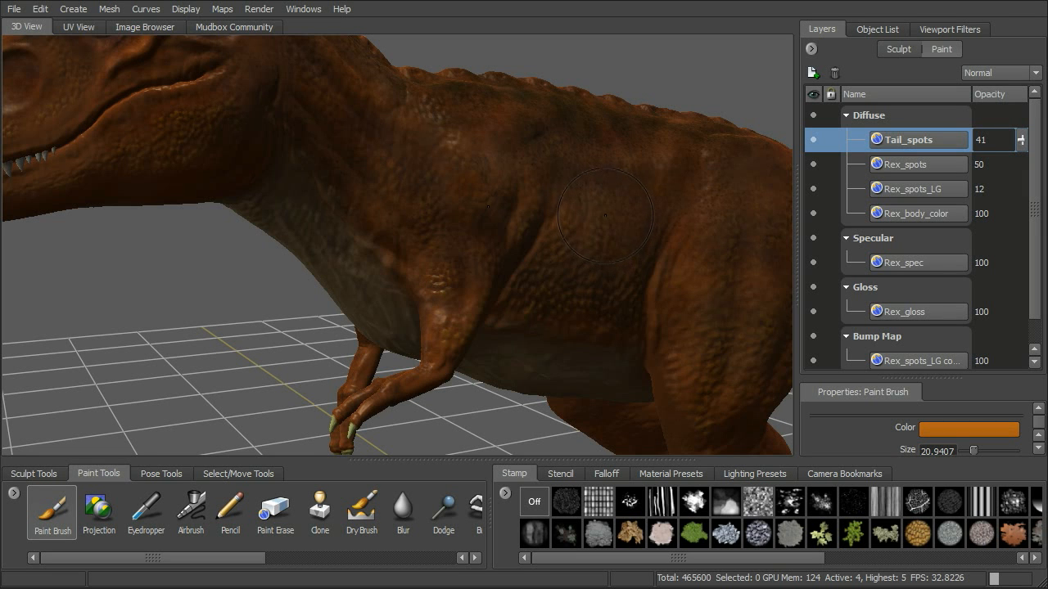
Select the Rex_body_color layer in the Diffuse channel.
alt+drag(573, 206, 619, 228)
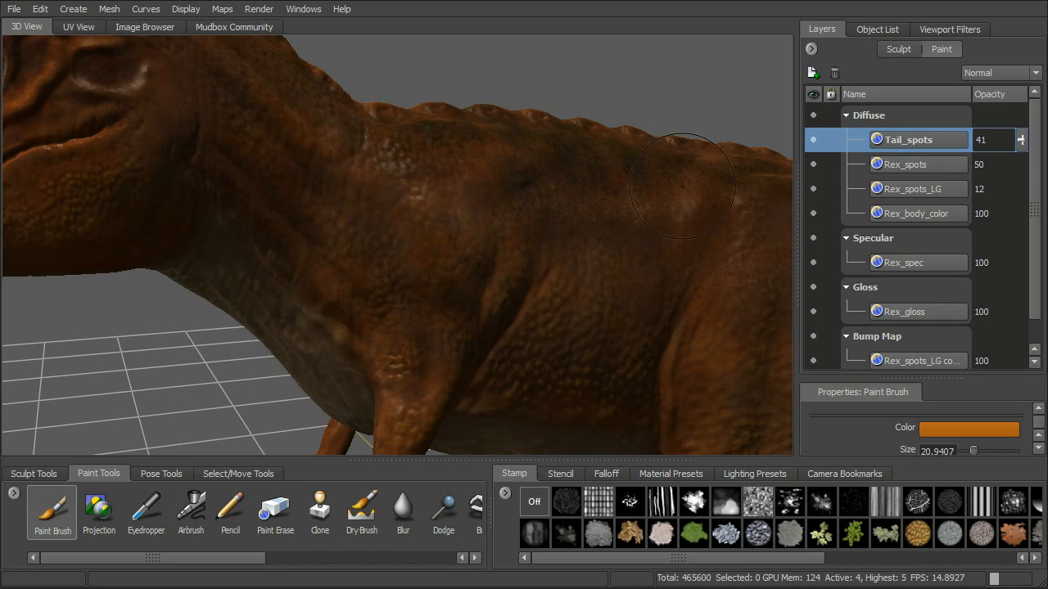
alt+drag(638, 236, 644, 234)
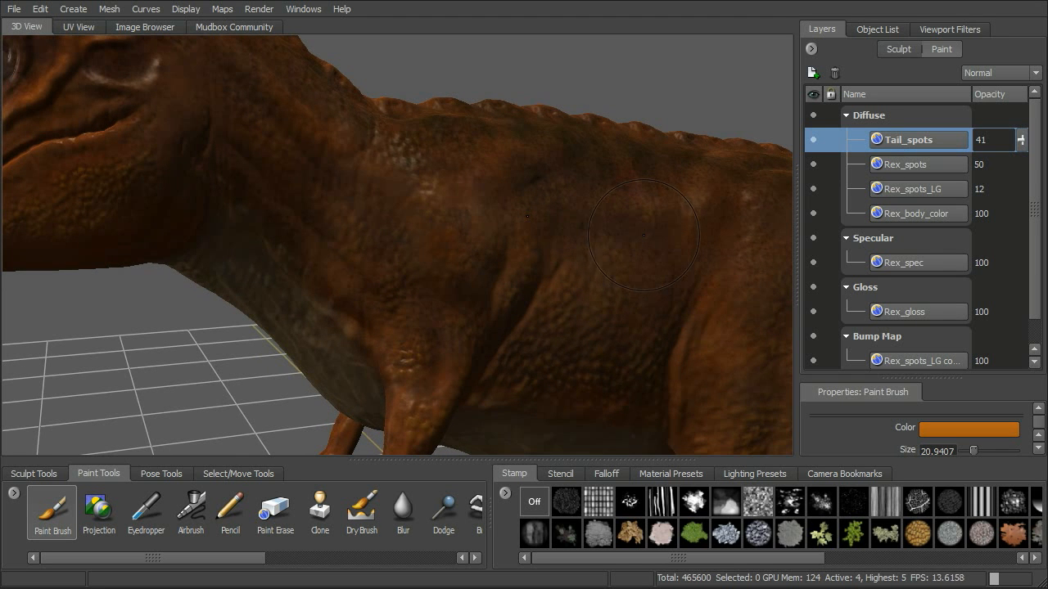
click(933, 215)
alt+drag(618, 202, 604, 199)
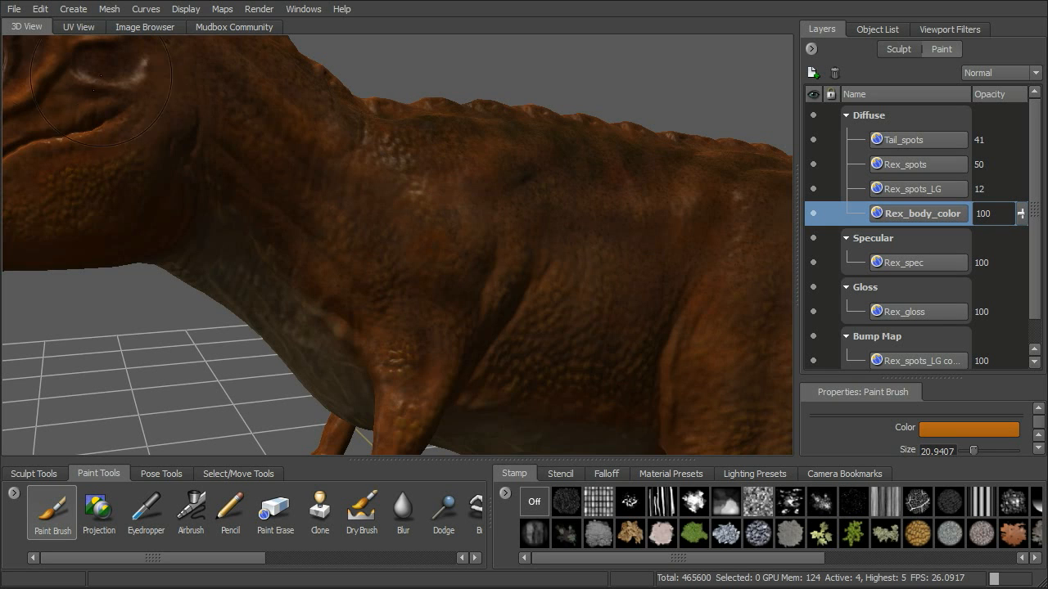
Export the current screen image to PSD as dino_arm.psd and close the file-watch dialog.
click(16, 10)
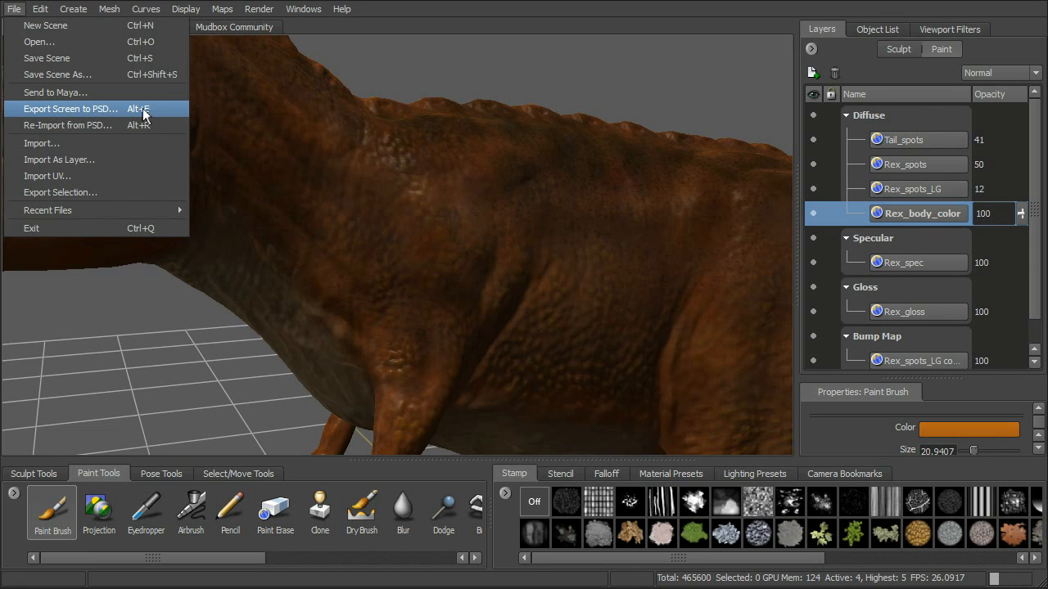
click(98, 115)
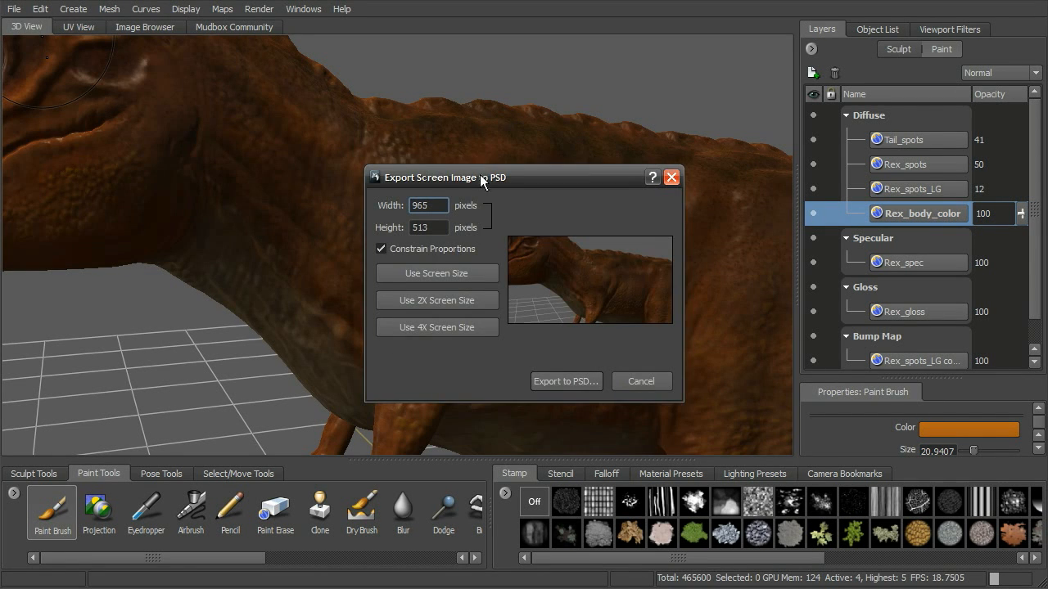
drag(477, 178, 497, 123)
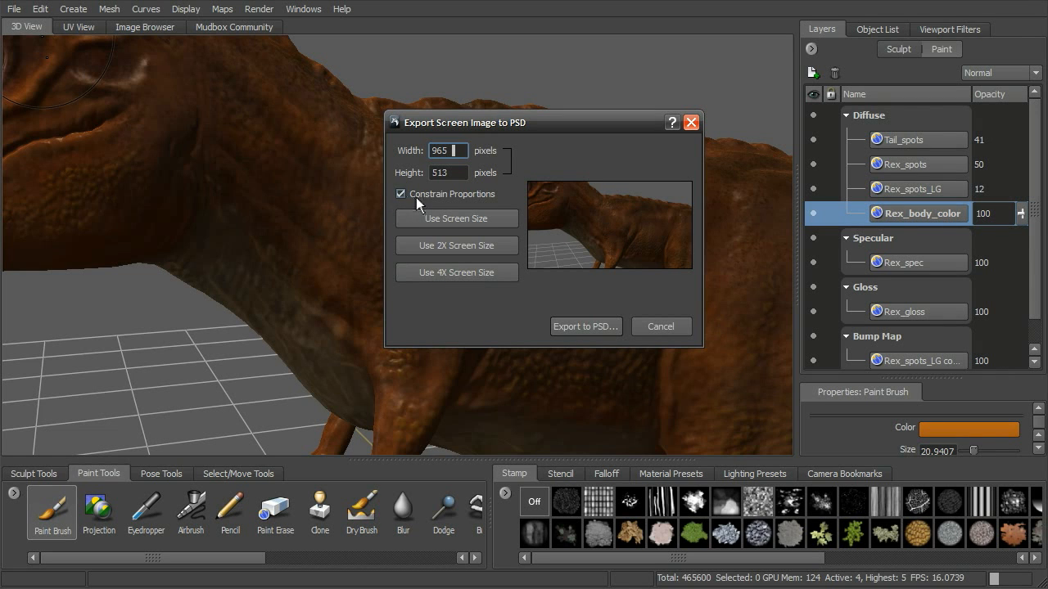
click(593, 327)
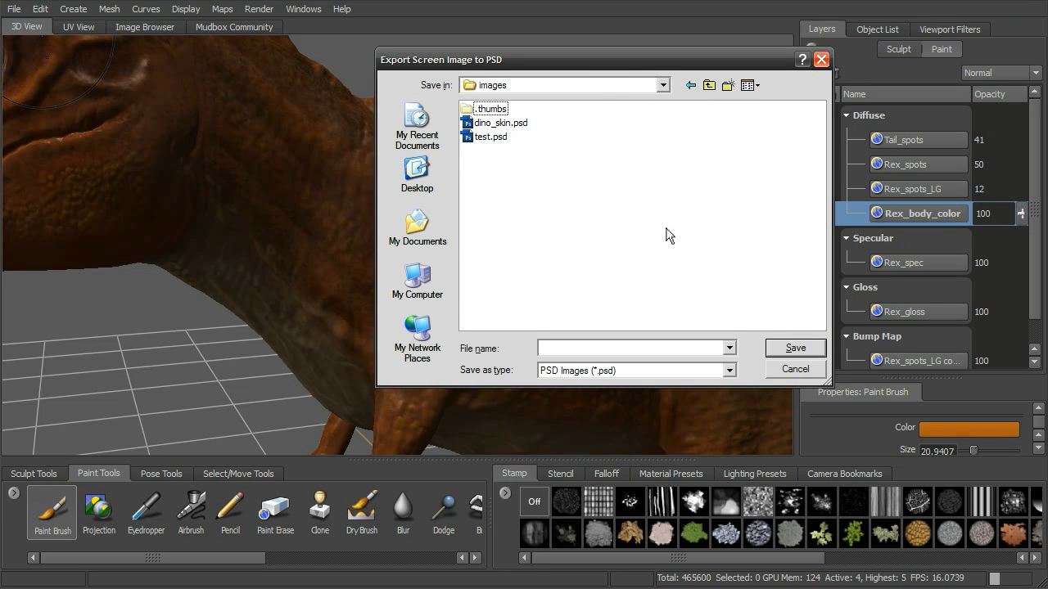
drag(603, 57, 573, 64)
click(550, 358)
text(d)
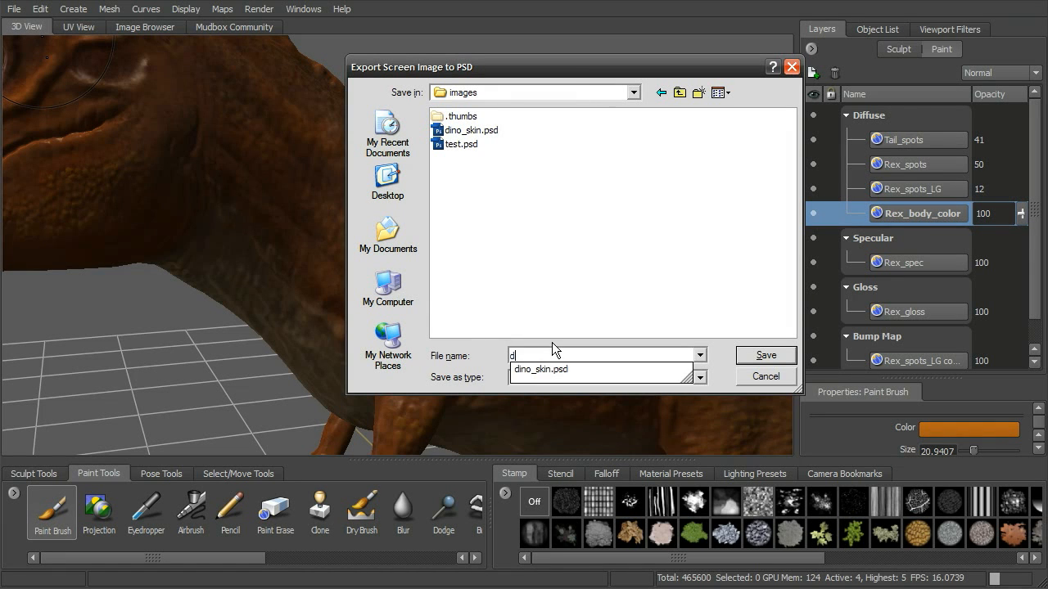
text(ino_arm.psd)
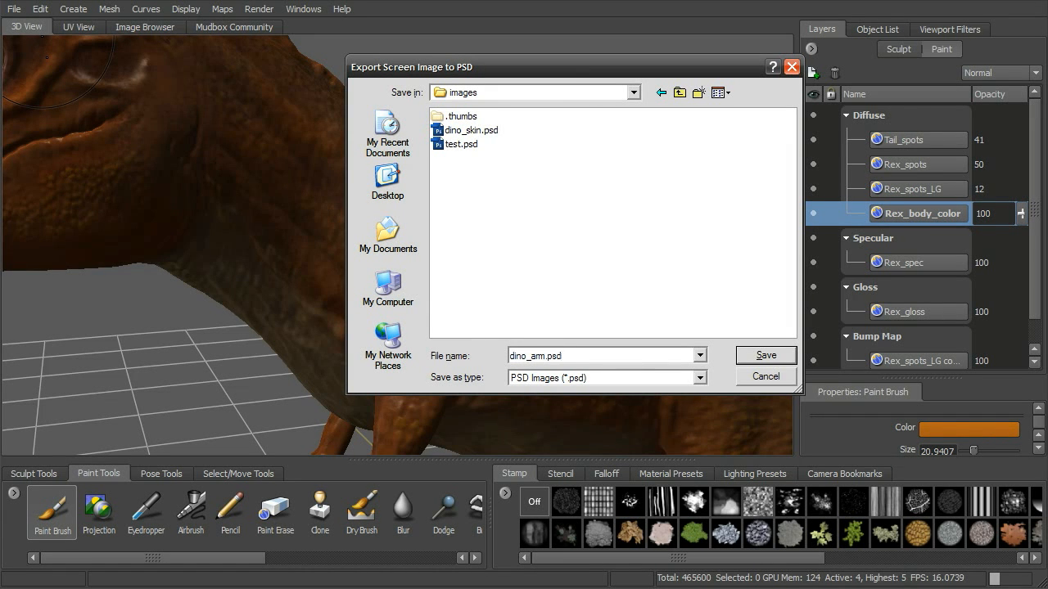
click(775, 356)
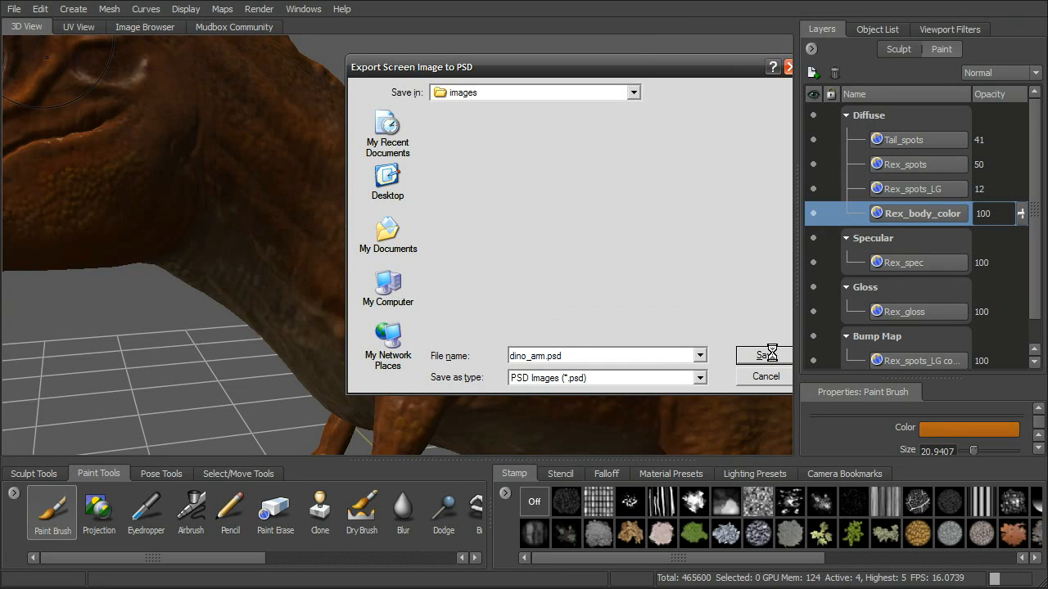
drag(514, 248, 495, 144)
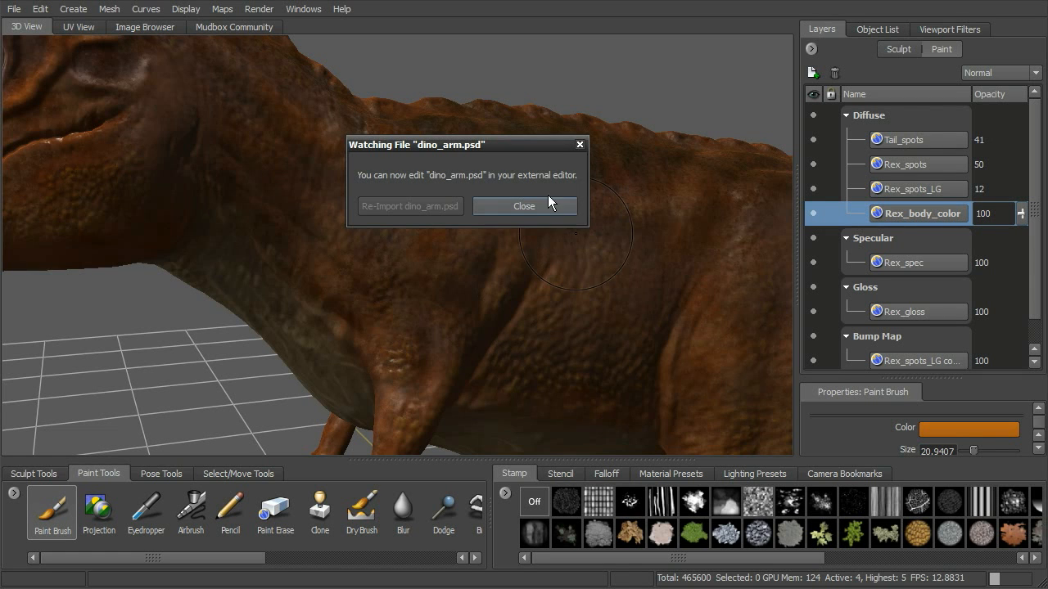
click(524, 207)
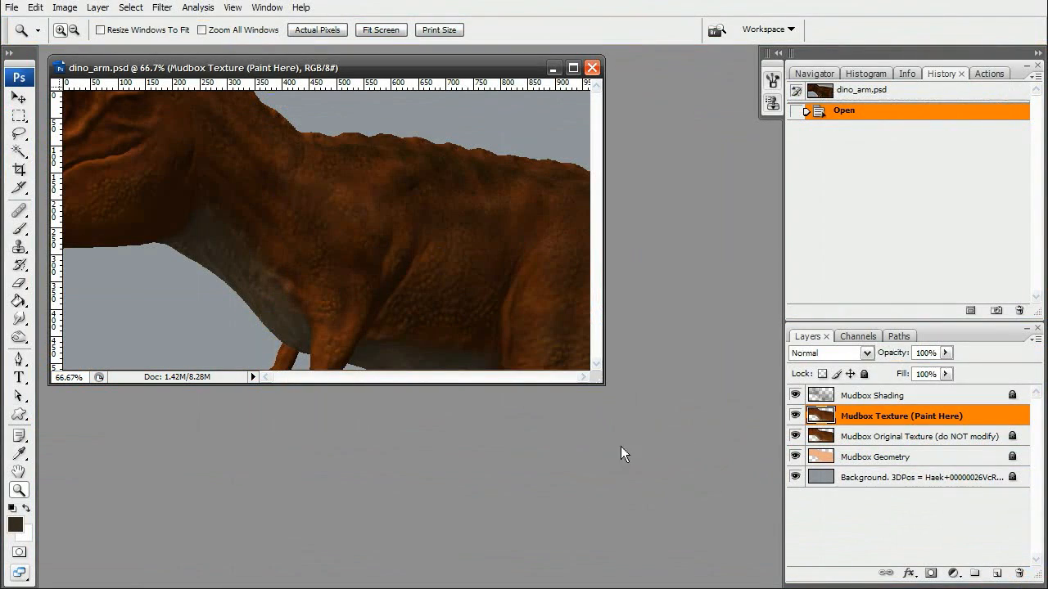
Enlarge the document window and toggle the Mudbox Shading layer's visibility to compare the texture.
drag(602, 383, 709, 521)
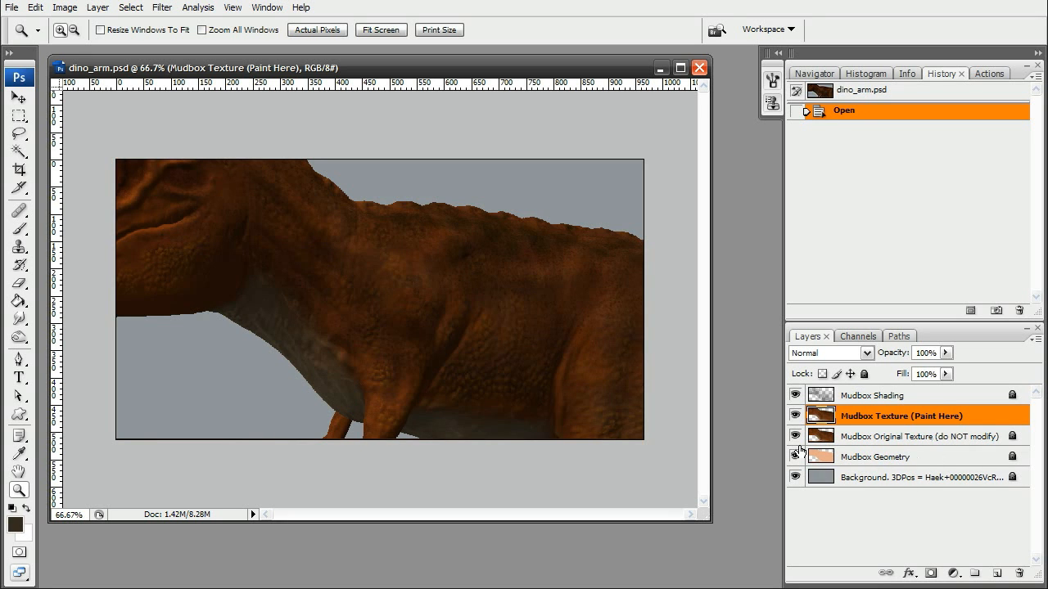
mouse_move(794, 416)
mouse_down()
mouse_move(796, 438)
mouse_move(795, 417)
mouse_up()
click(794, 395)
click(793, 396)
click(794, 395)
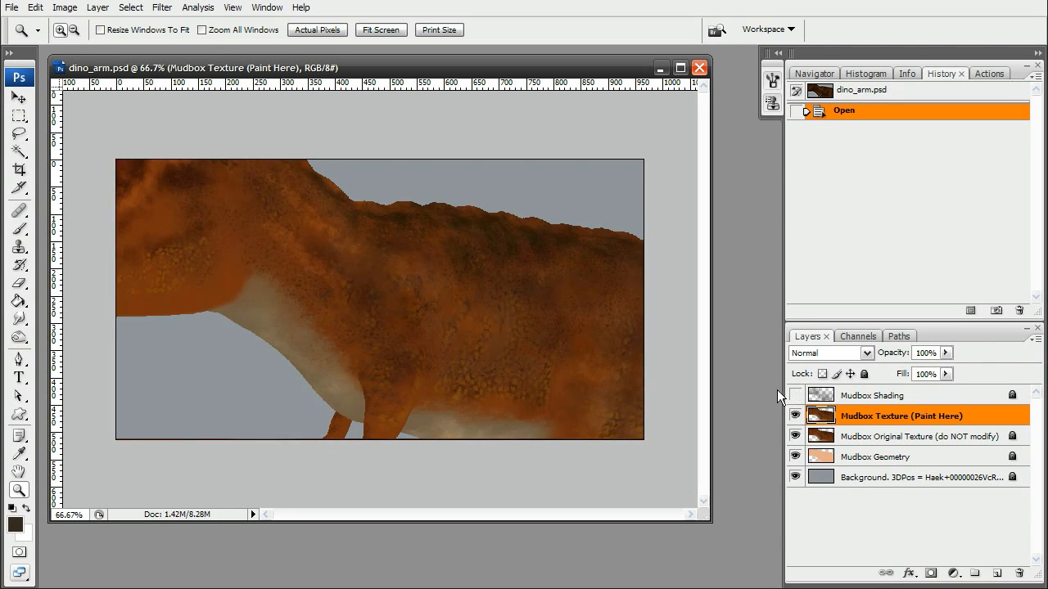
click(794, 395)
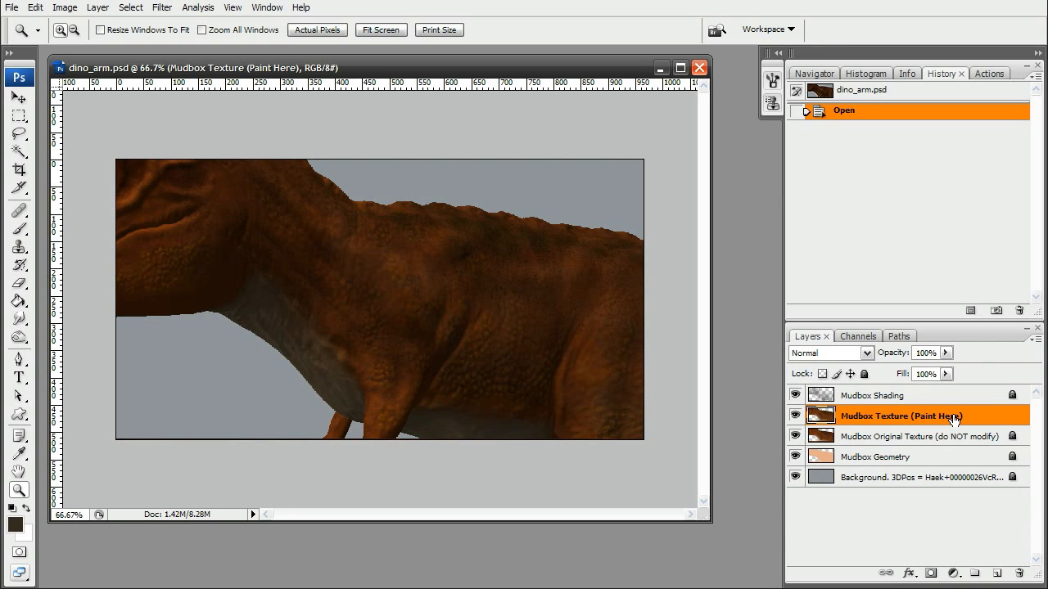
Pick the Dodge tool and set its brush master diameter to 31 px.
click(342, 313)
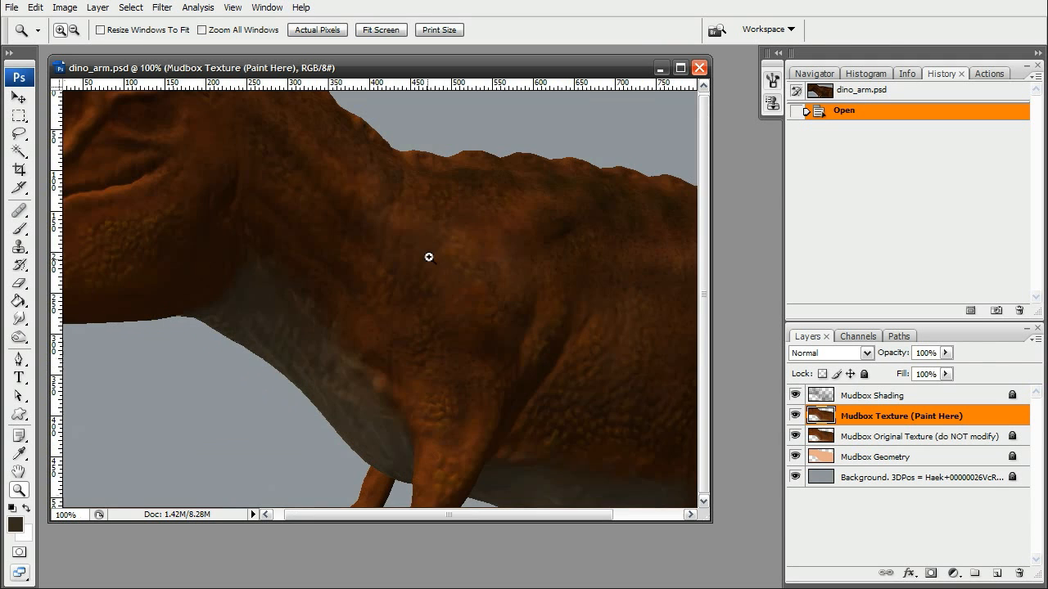
click(470, 316)
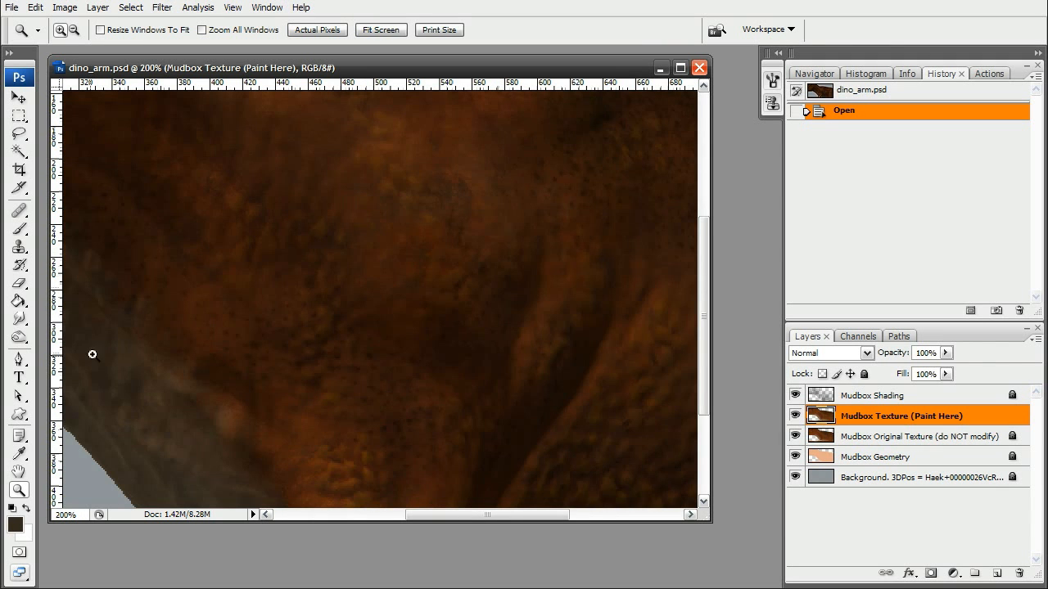
click(19, 336)
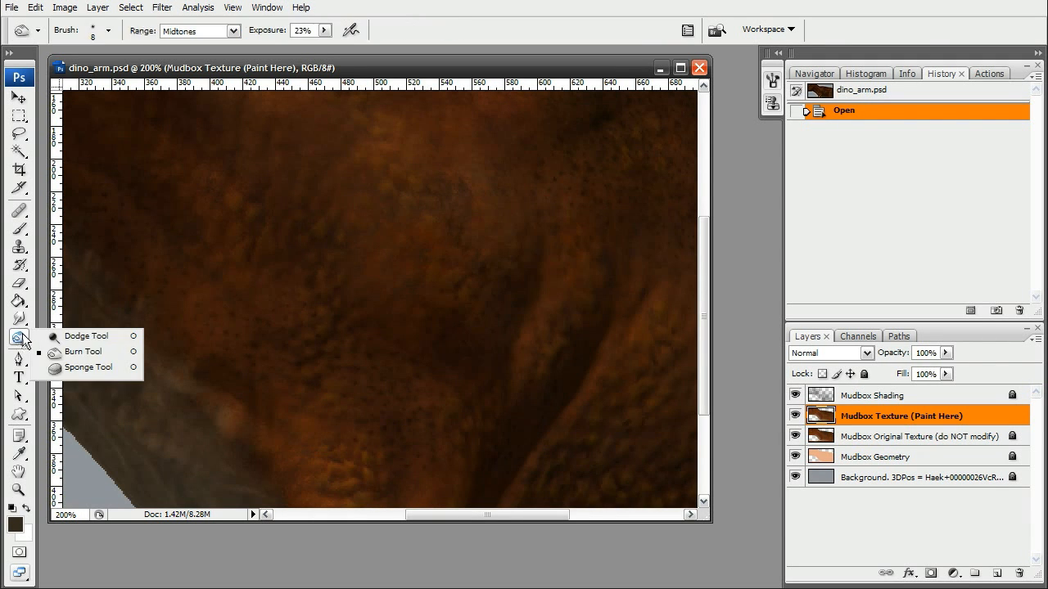
click(81, 336)
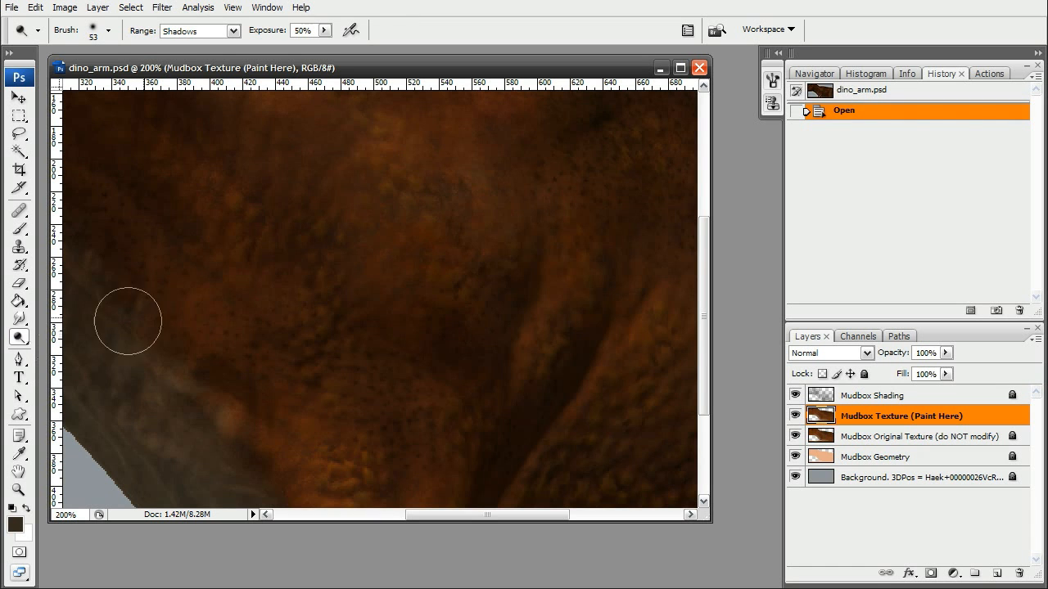
right_click(414, 264)
drag(474, 299, 455, 299)
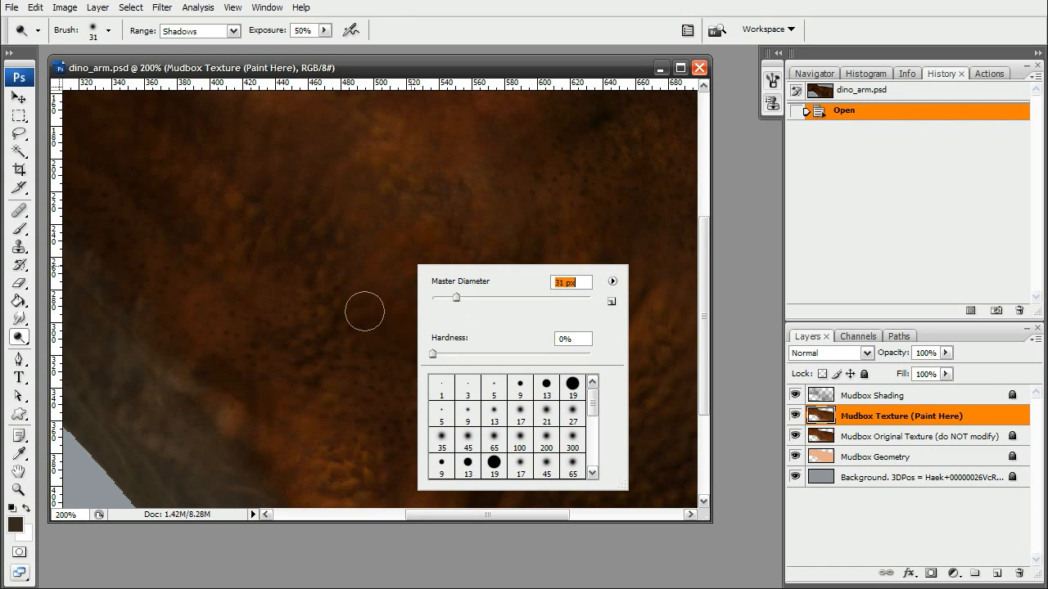
Dodge rows of small light spots across the arm and shoulder on the Mudbox Texture layer.
click(320, 327)
drag(320, 328, 324, 283)
mouse_move(433, 202)
mouse_down()
mouse_move(424, 217)
mouse_move(386, 185)
mouse_move(393, 169)
mouse_move(419, 183)
mouse_up()
mouse_move(479, 252)
mouse_down()
mouse_move(456, 262)
mouse_move(502, 265)
mouse_move(513, 243)
mouse_up()
mouse_move(578, 314)
mouse_down()
mouse_move(584, 299)
mouse_move(544, 355)
mouse_up()
click(545, 355)
click(543, 369)
click(378, 440)
click(381, 456)
click(347, 481)
click(344, 468)
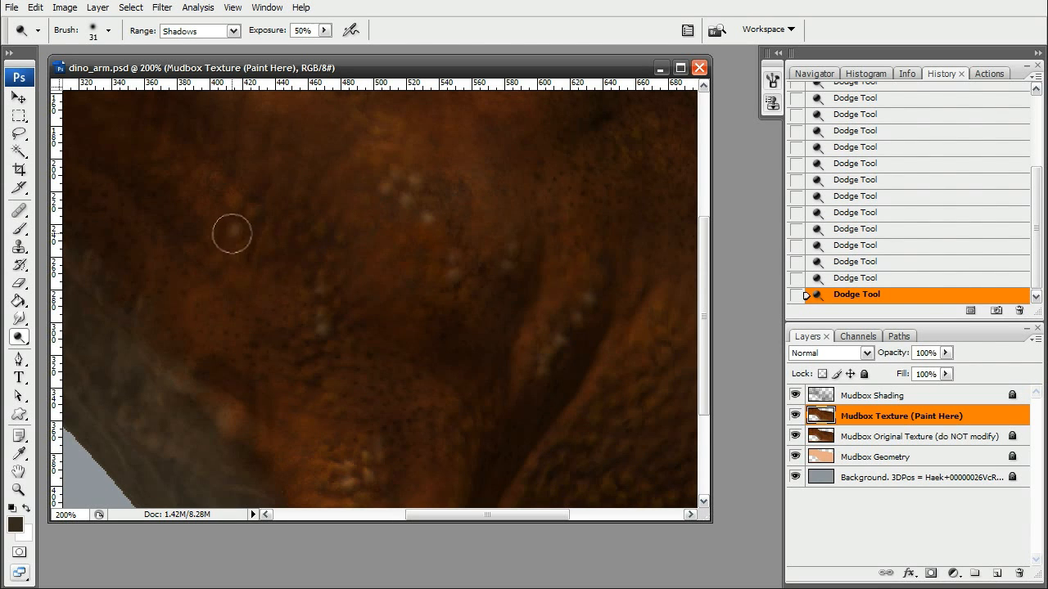
click(216, 183)
click(212, 221)
click(303, 238)
click(307, 216)
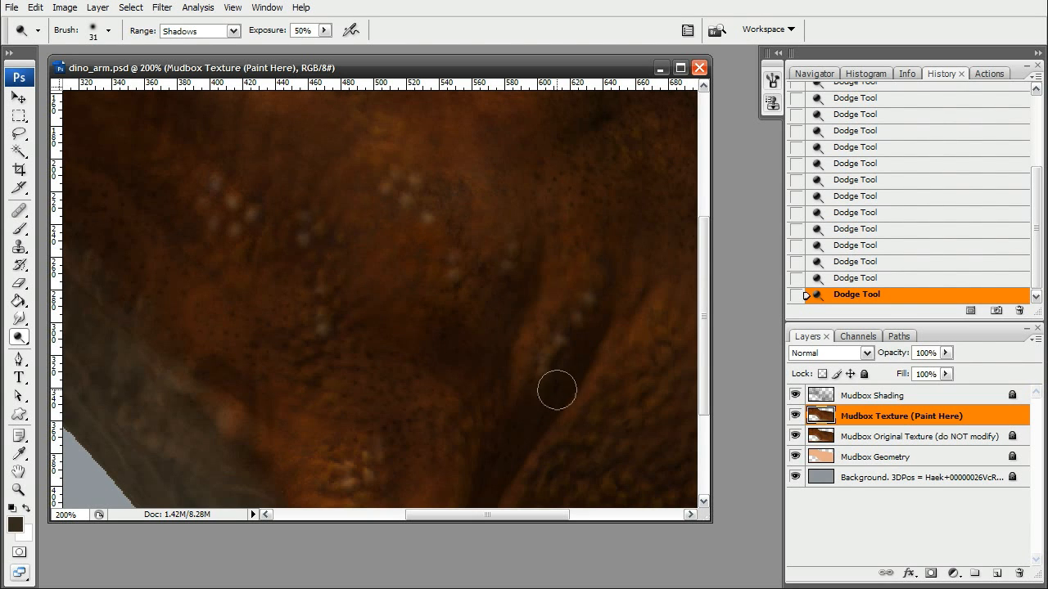
click(458, 436)
click(444, 447)
click(458, 462)
Create a new layer named Layer 1 with default settings.
click(1035, 339)
click(980, 347)
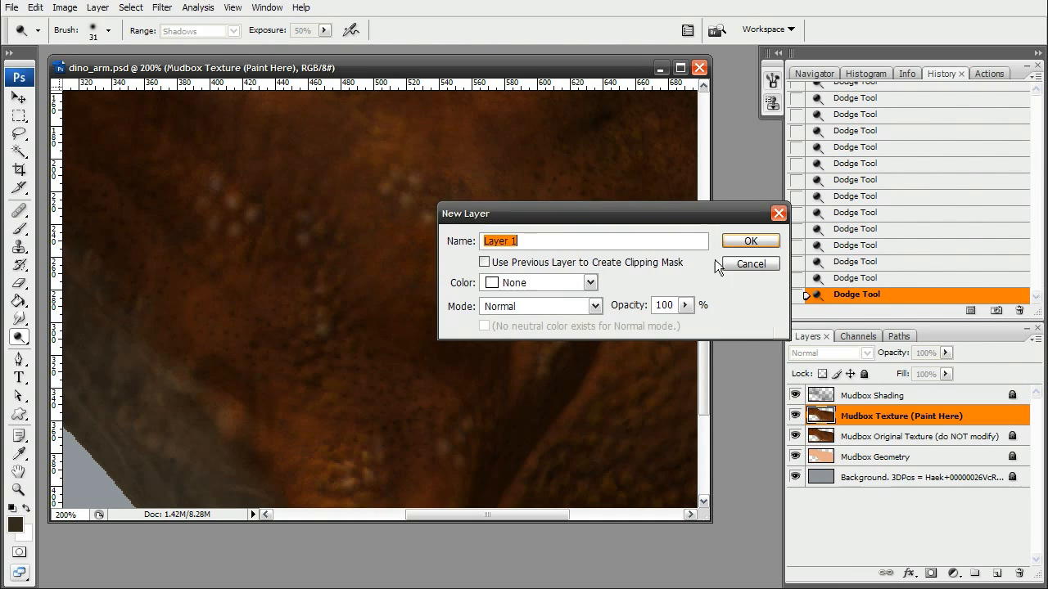
click(757, 243)
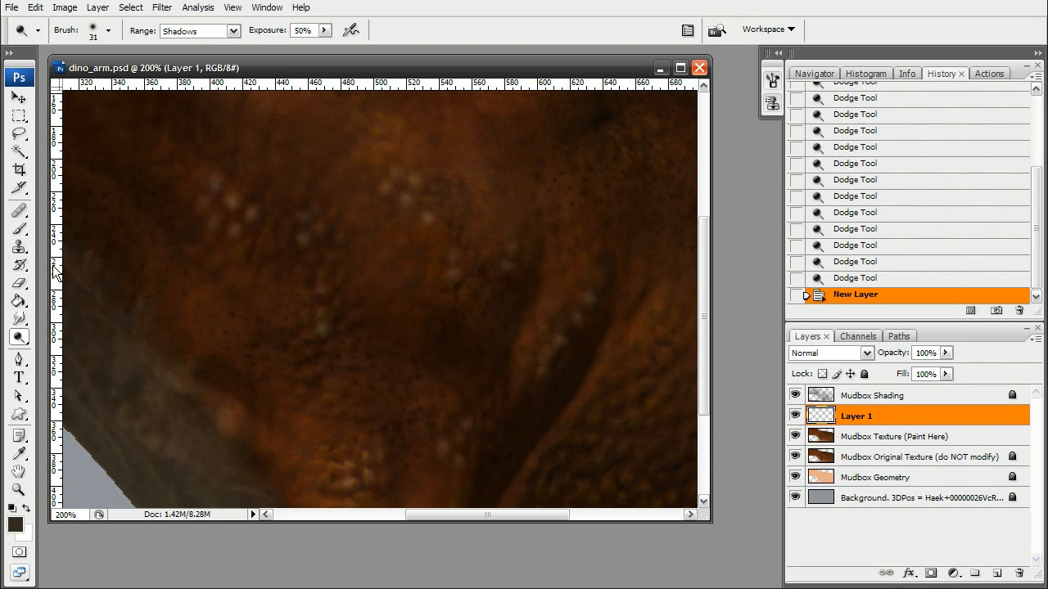
Paint dark wavy claw-scratch strokes on Layer 1 with a 15 px brush.
click(19, 229)
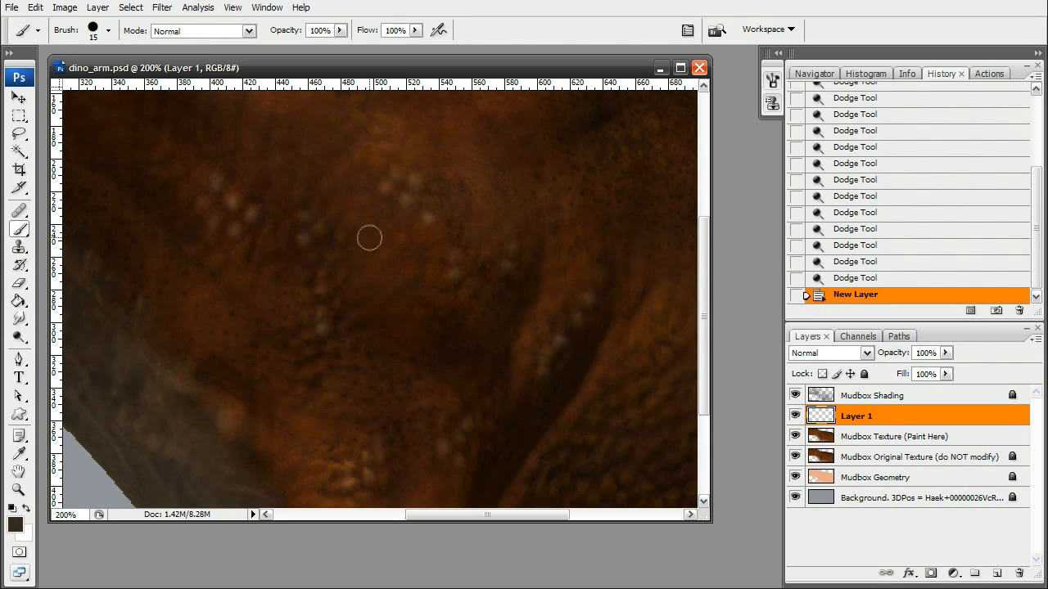
mouse_move(329, 152)
mouse_down()
mouse_move(418, 270)
mouse_move(324, 148)
mouse_up()
mouse_move(330, 213)
mouse_down()
mouse_move(437, 306)
mouse_move(418, 301)
mouse_move(386, 315)
mouse_move(427, 353)
mouse_move(466, 330)
mouse_move(442, 346)
mouse_move(400, 327)
mouse_up()
mouse_move(380, 154)
mouse_down()
mouse_move(449, 253)
mouse_move(493, 243)
mouse_move(519, 192)
mouse_move(479, 248)
mouse_move(450, 250)
mouse_up()
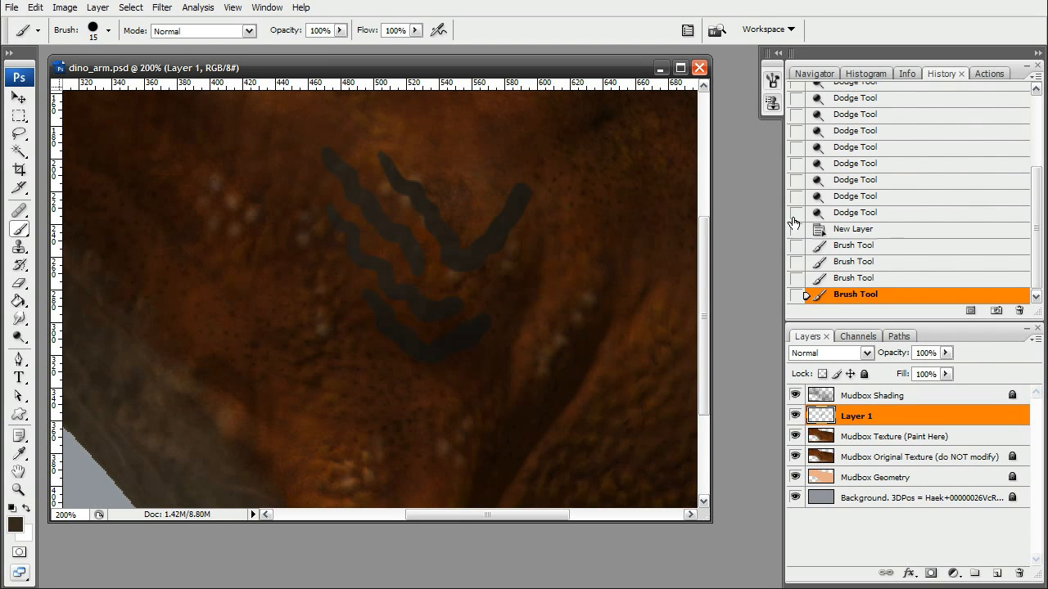
Set Layer 1's blend mode to Soft Light and its opacity to 45%.
mouse_move(946, 353)
mouse_down()
mouse_move(943, 369)
mouse_move(926, 368)
mouse_up()
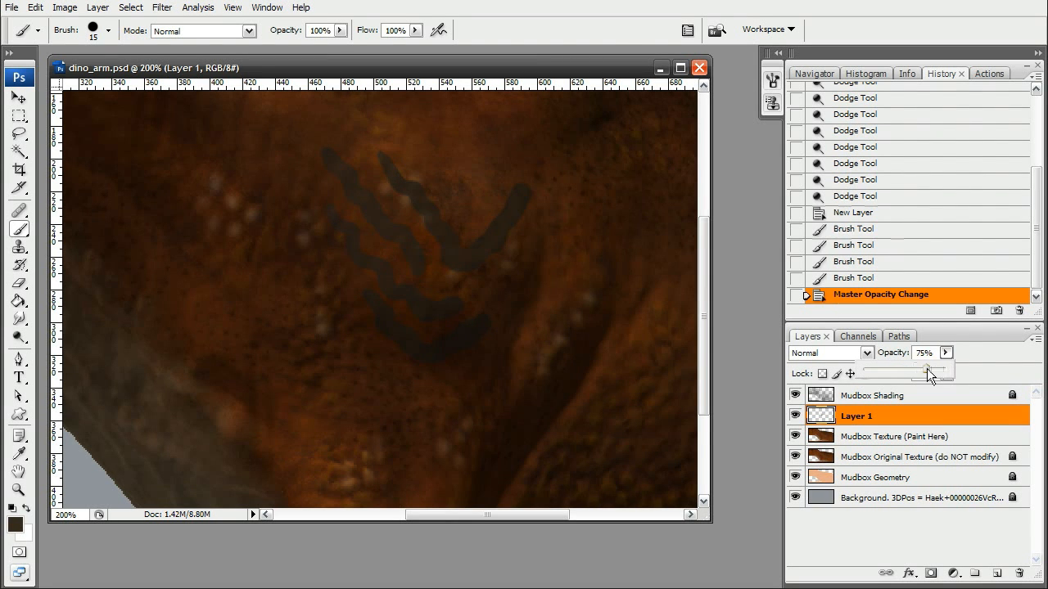
click(865, 353)
click(849, 420)
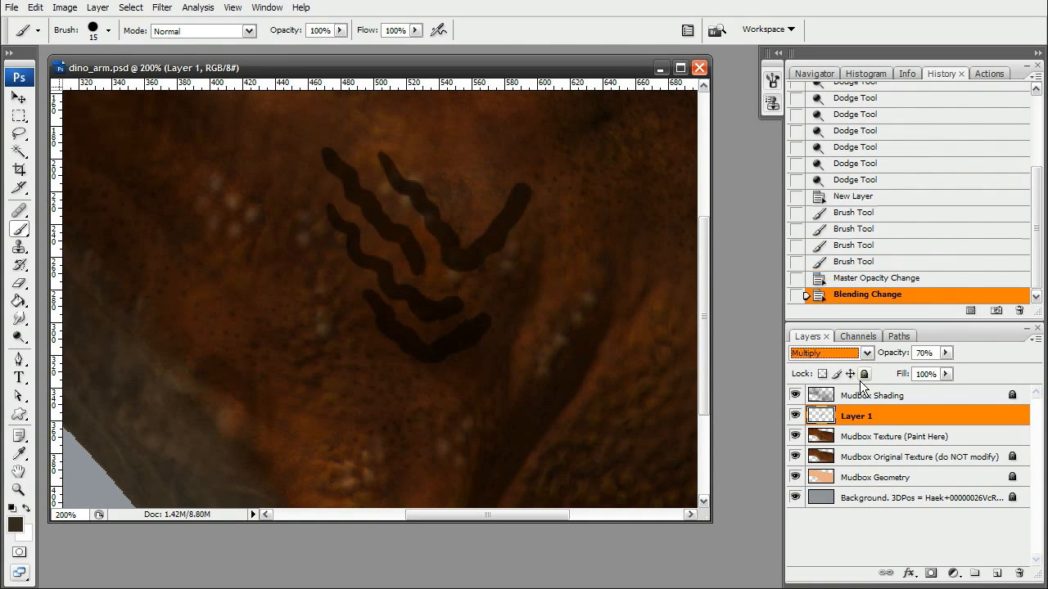
click(856, 355)
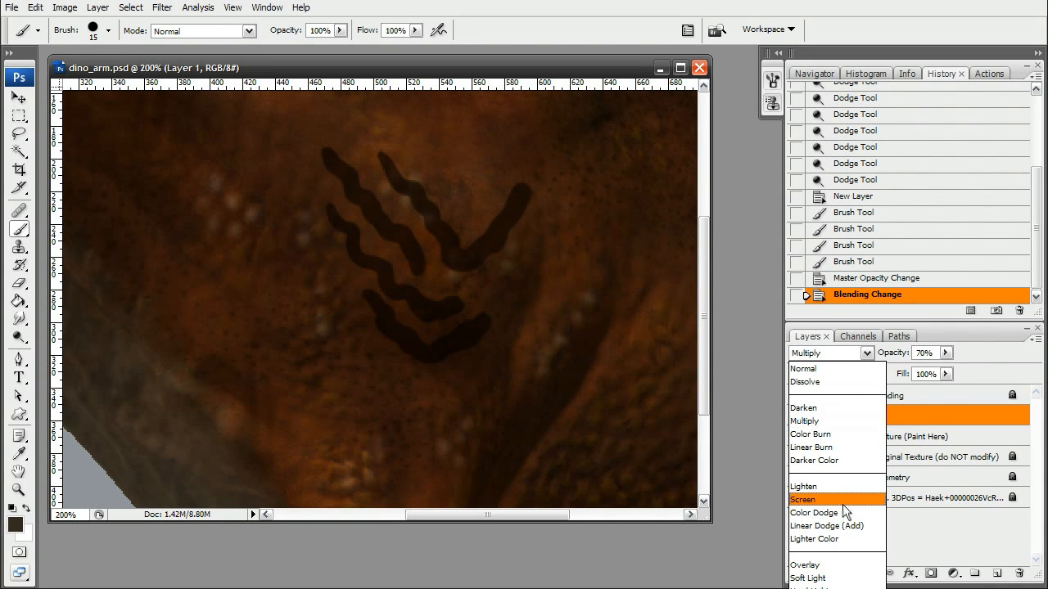
click(826, 578)
click(946, 353)
drag(946, 370, 928, 368)
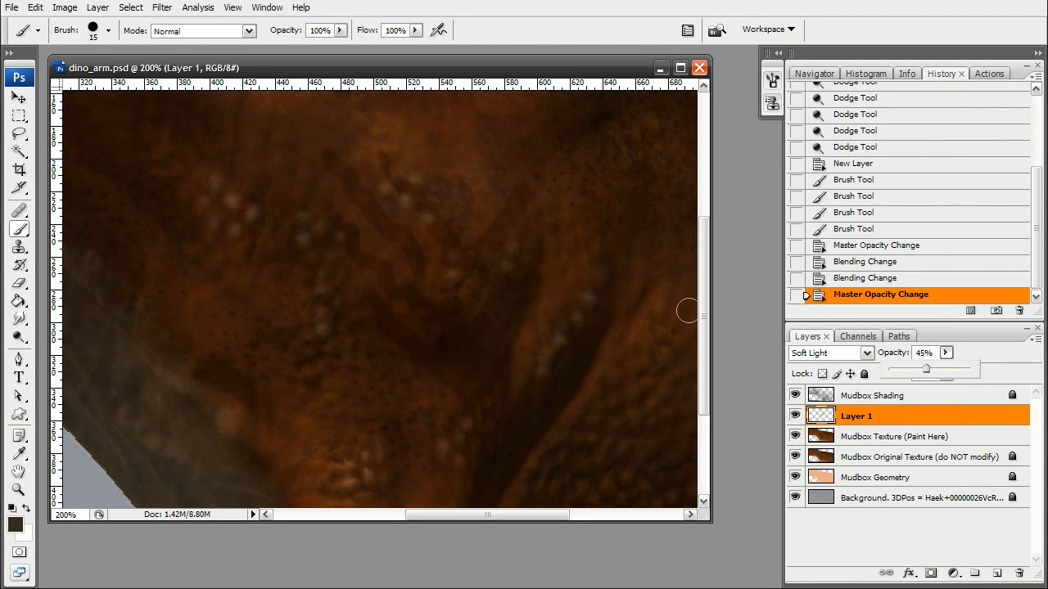
Erase parts of the scratch strokes on Layer 1 with the Eraser tool.
click(18, 283)
mouse_move(527, 170)
mouse_down()
mouse_move(504, 243)
mouse_move(519, 224)
mouse_up()
mouse_move(355, 173)
mouse_down()
mouse_move(401, 173)
mouse_move(340, 176)
mouse_up()
mouse_move(320, 134)
mouse_down()
mouse_move(358, 171)
mouse_move(351, 110)
mouse_up()
mouse_move(330, 227)
mouse_down()
mouse_move(343, 215)
mouse_move(423, 323)
mouse_move(393, 319)
mouse_up()
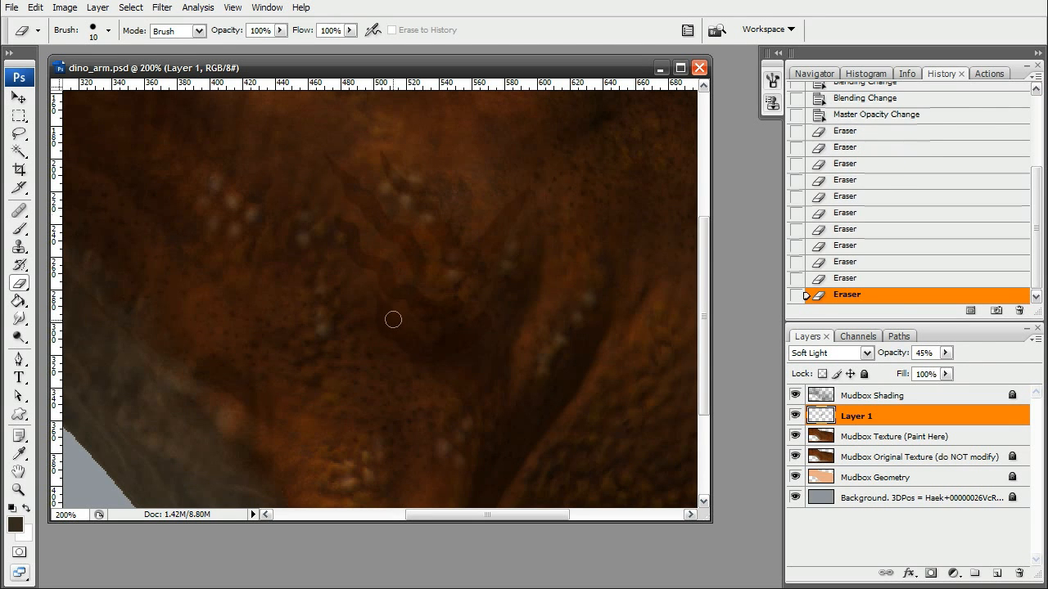
mouse_move(505, 314)
mouse_down()
mouse_move(496, 304)
mouse_move(554, 216)
mouse_up()
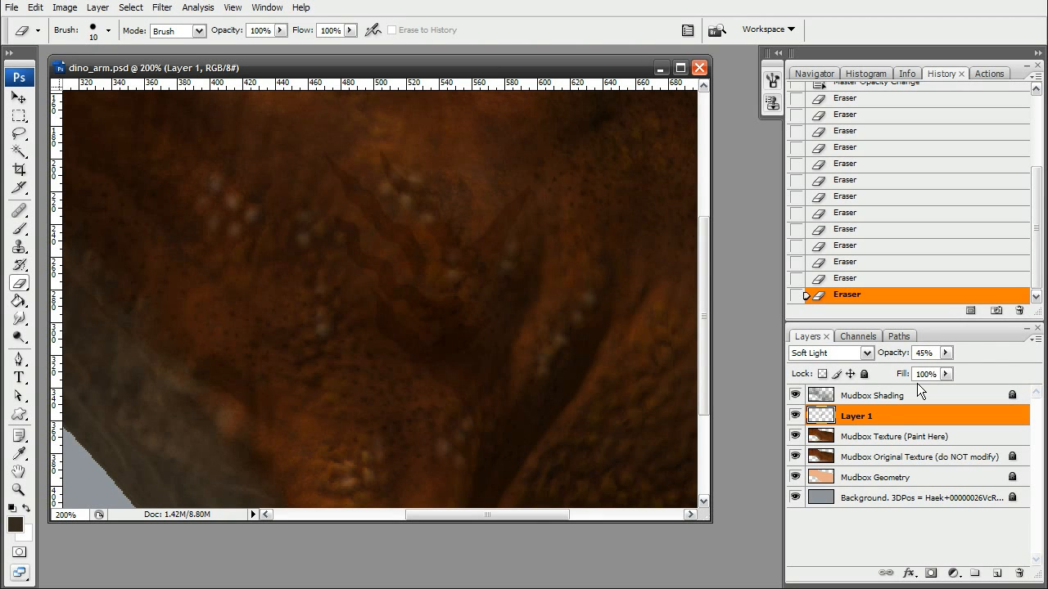
Hide every layer except Layer 1 and Mudbox Texture, then merge the visible layers.
click(795, 396)
drag(794, 458, 794, 499)
click(901, 442)
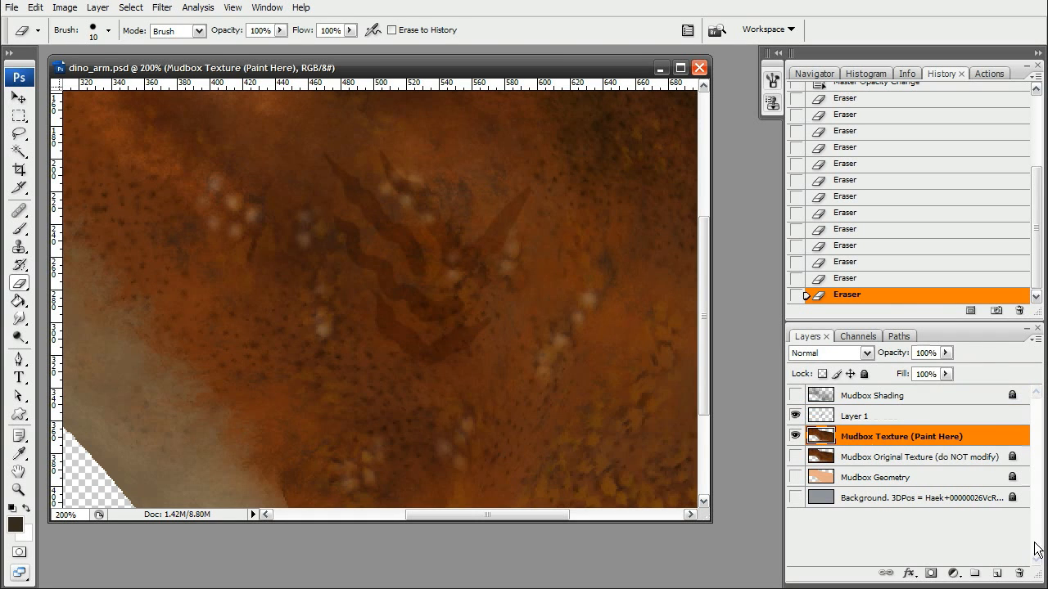
click(1036, 342)
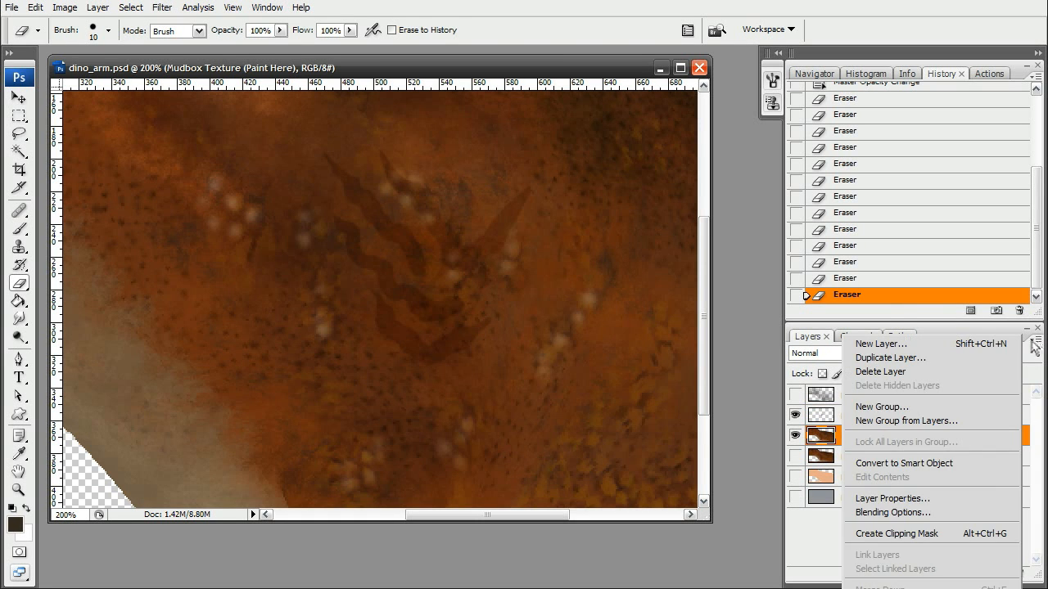
click(909, 588)
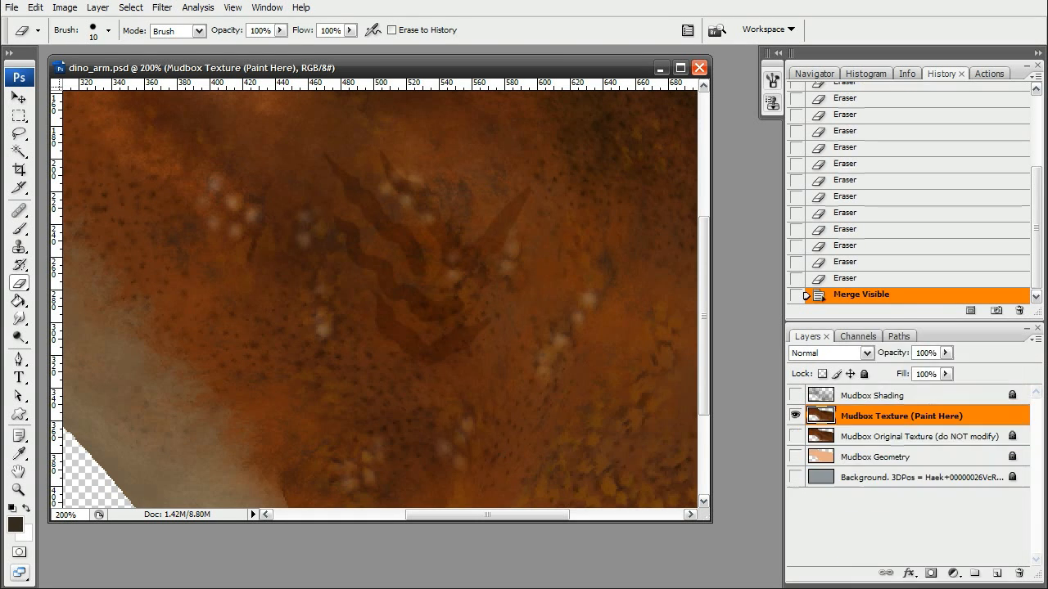
Make all layers visible again and save dino_arm.psd.
click(796, 395)
drag(798, 420, 795, 480)
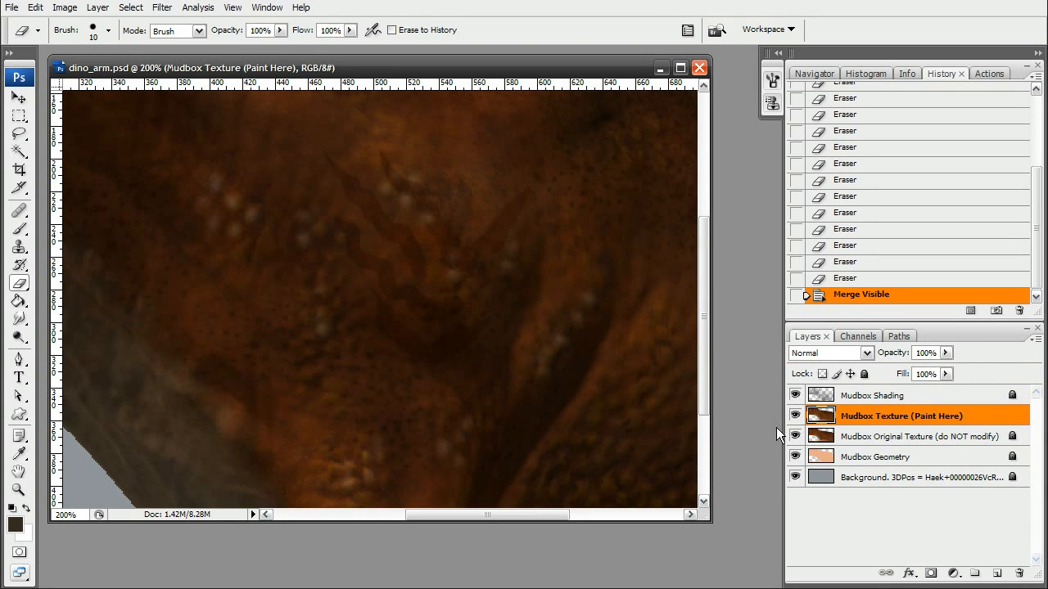
click(12, 7)
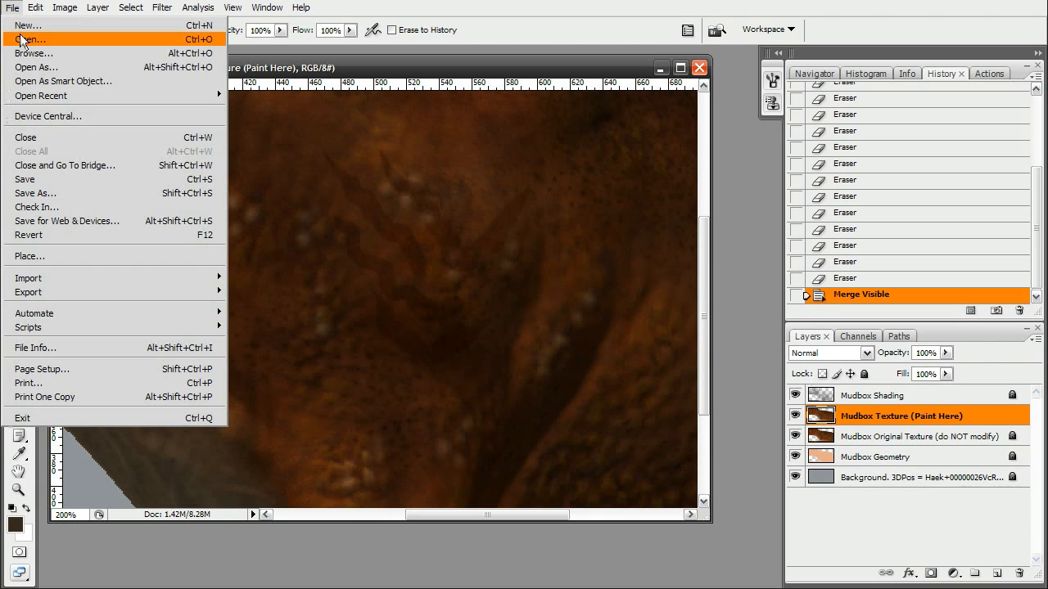
click(48, 179)
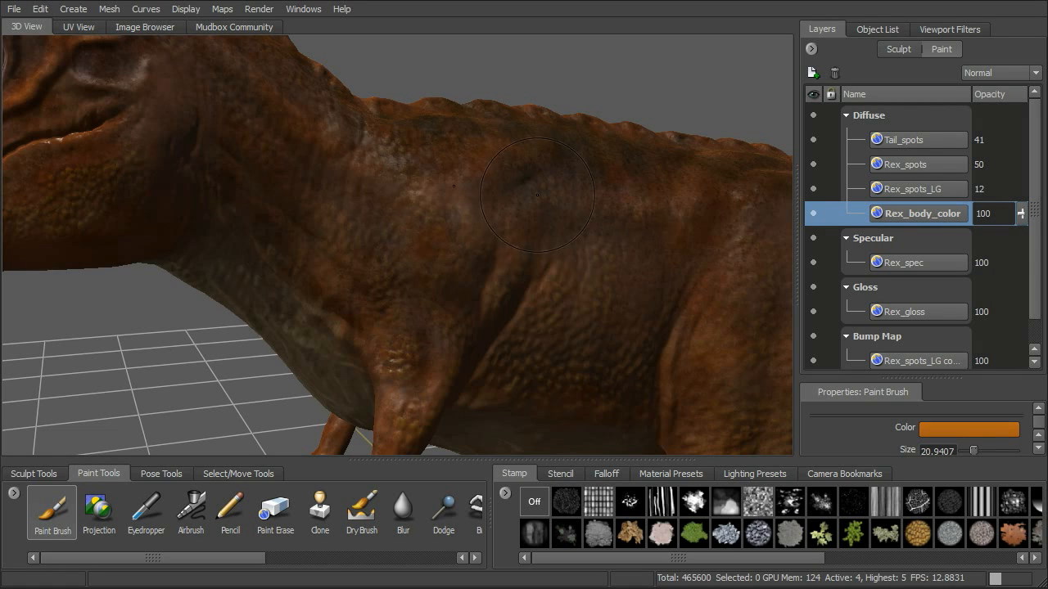
Re-import dino_arm.psd from PSD into the Mudbox scene.
click(13, 9)
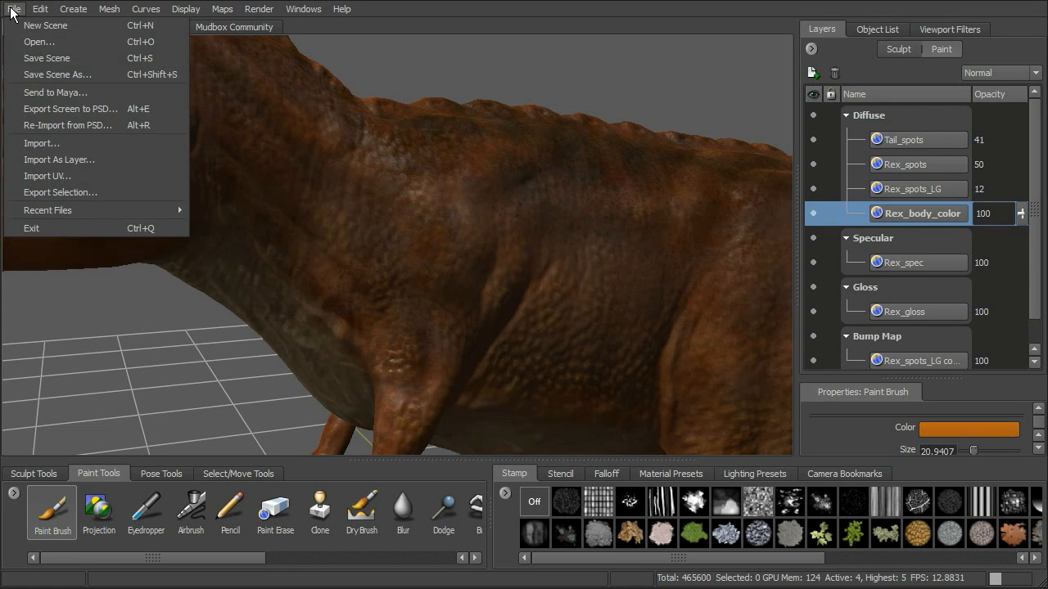
click(57, 126)
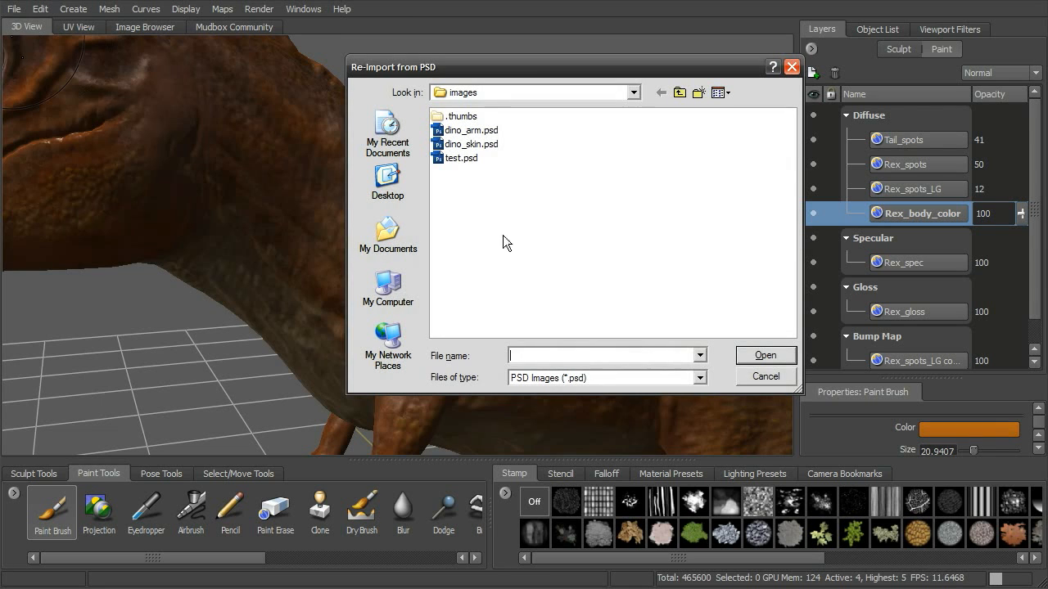
drag(610, 72, 578, 88)
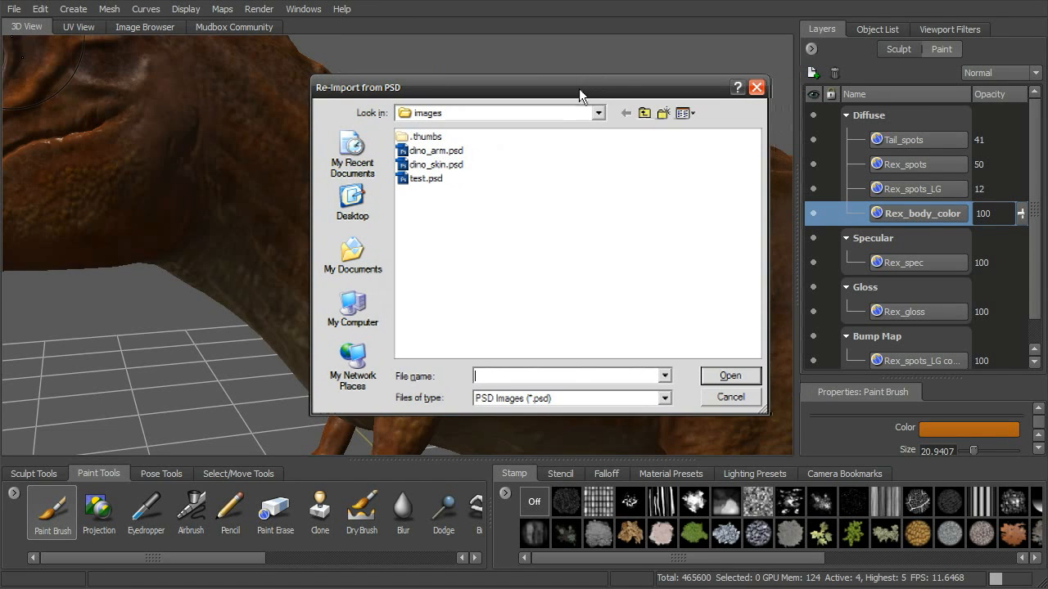
click(439, 152)
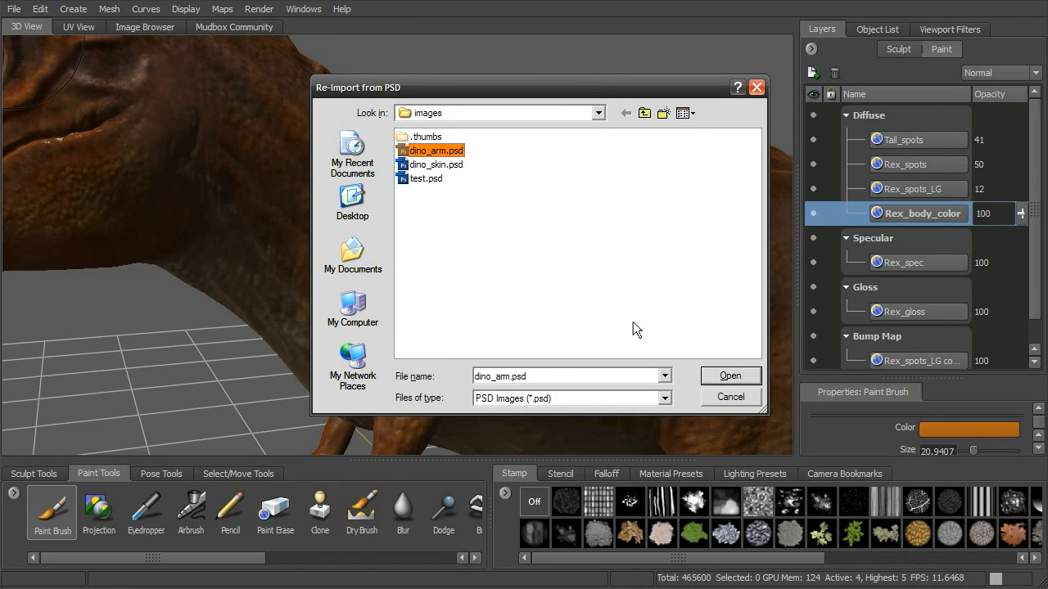
click(735, 378)
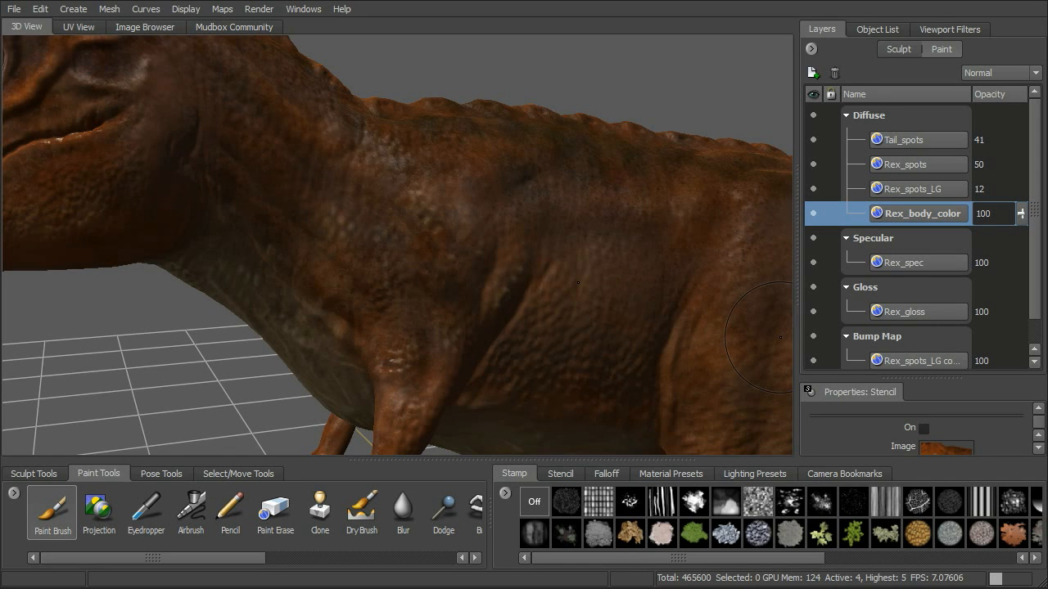
Orbit and zoom around the T-rex to inspect the re-imported arm and shoulder texture.
drag(1001, 378, 1003, 293)
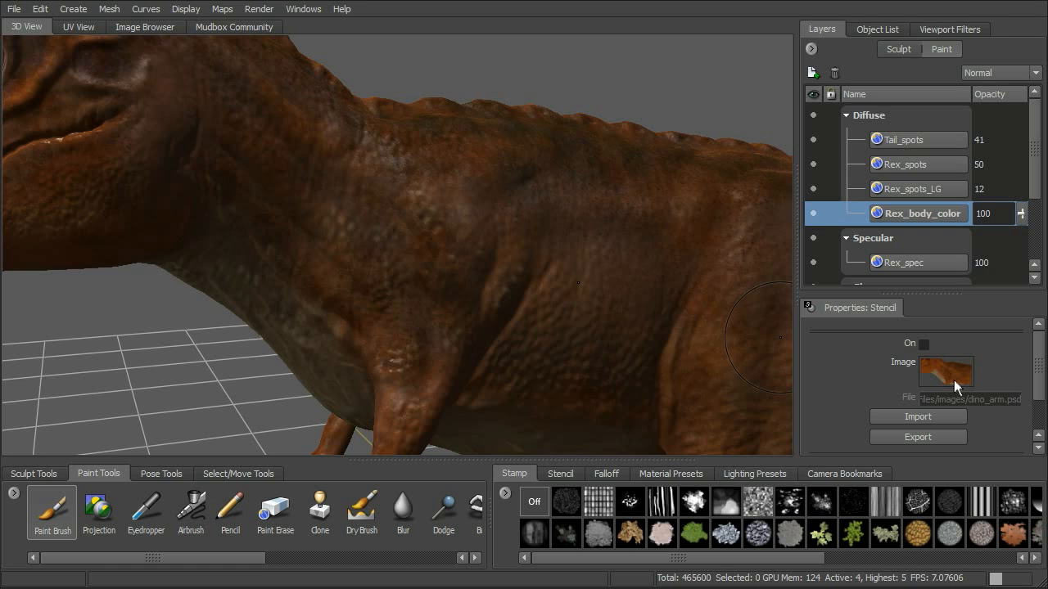
alt+drag(568, 275, 540, 263)
alt+right_drag(540, 264, 586, 261)
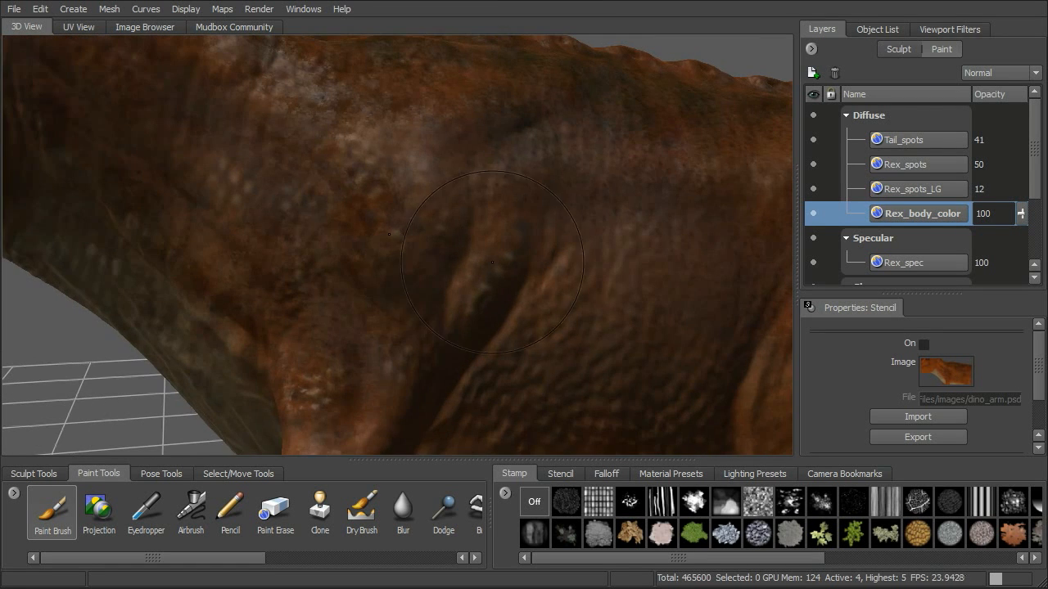
alt+drag(445, 229, 528, 291)
mouse_move(483, 258)
alt+mouse_down()
mouse_move(532, 302)
mouse_move(602, 311)
alt+mouse_up()
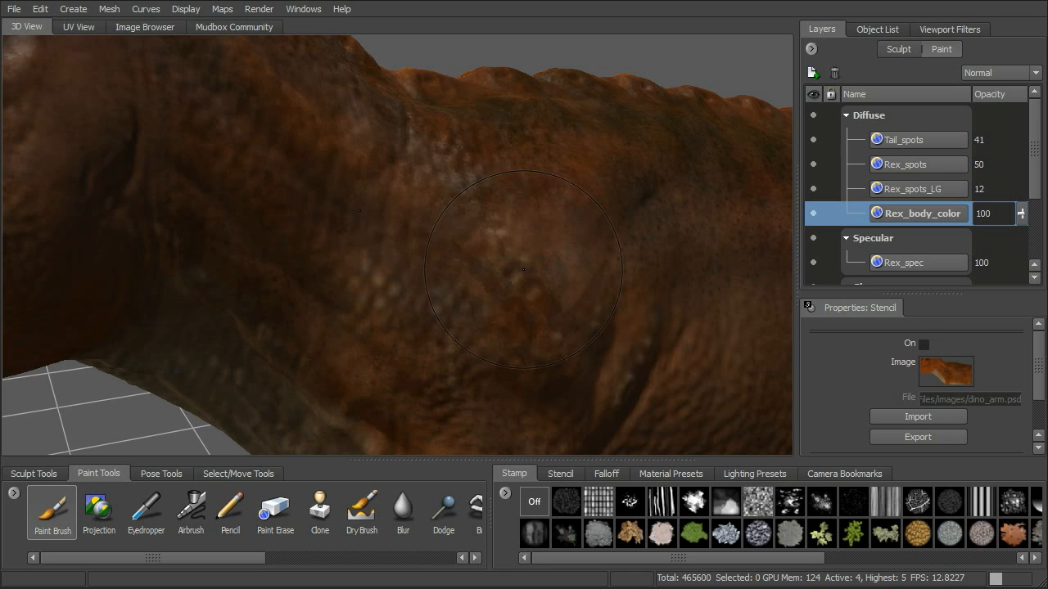
mouse_move(353, 217)
alt+right_down()
mouse_move(527, 267)
mouse_move(592, 267)
alt+right_up()
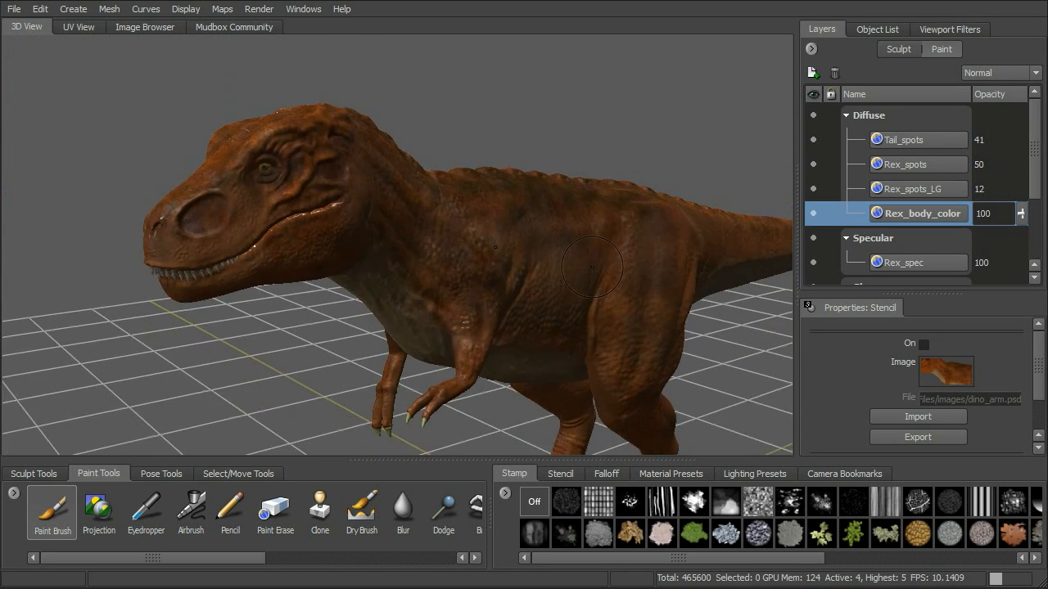
mouse_move(495, 246)
alt+mouse_down()
mouse_move(483, 229)
mouse_move(509, 214)
alt+mouse_up()
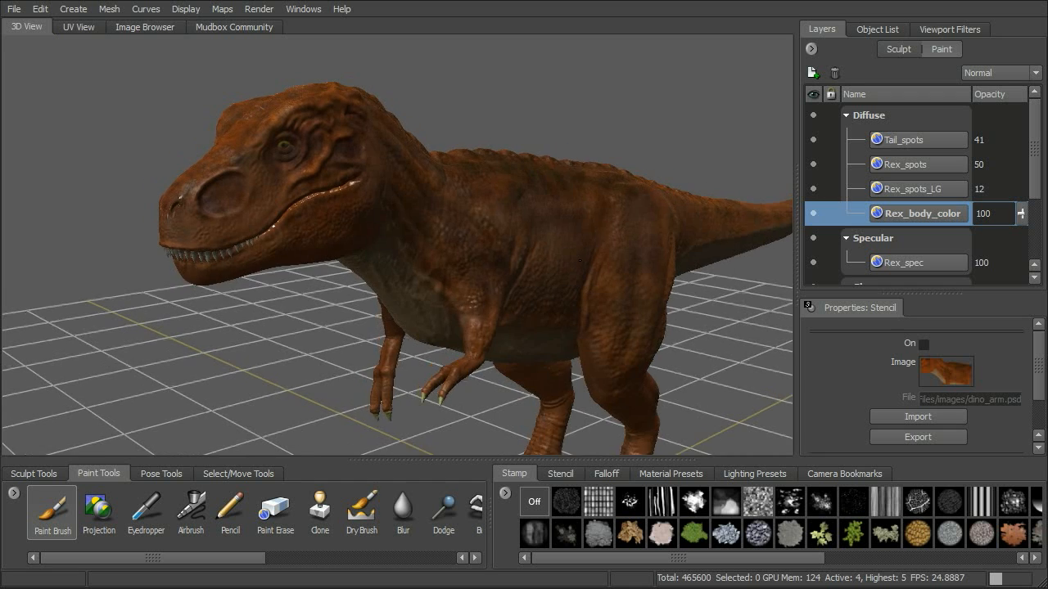
alt+middle_drag(510, 215, 578, 250)
scroll(578, 249, up, 1)
alt+drag(571, 241, 679, 243)
click(13, 9)
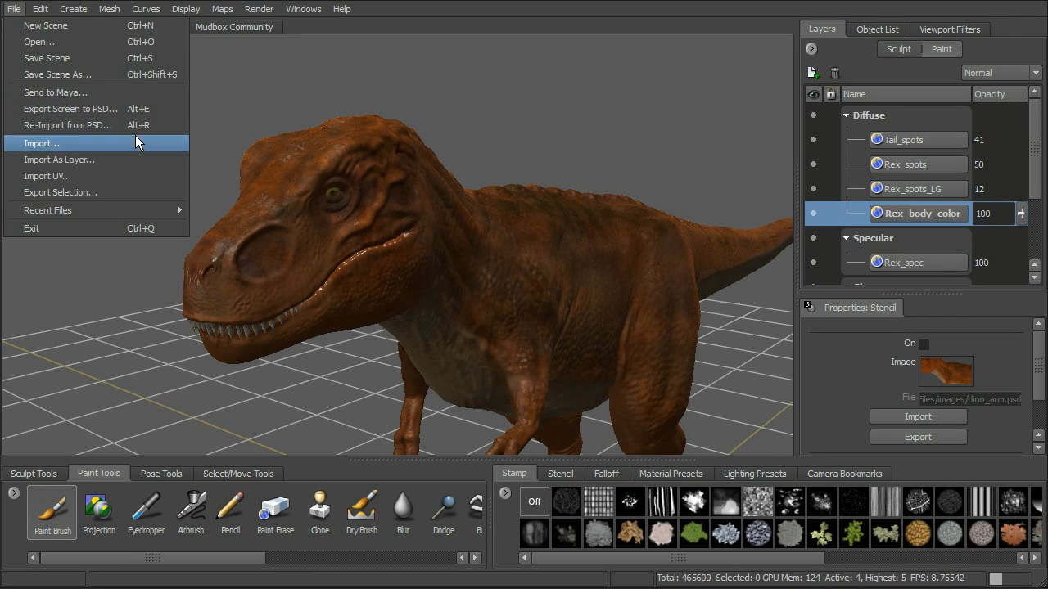
click(554, 136)
alt+drag(579, 155, 601, 166)
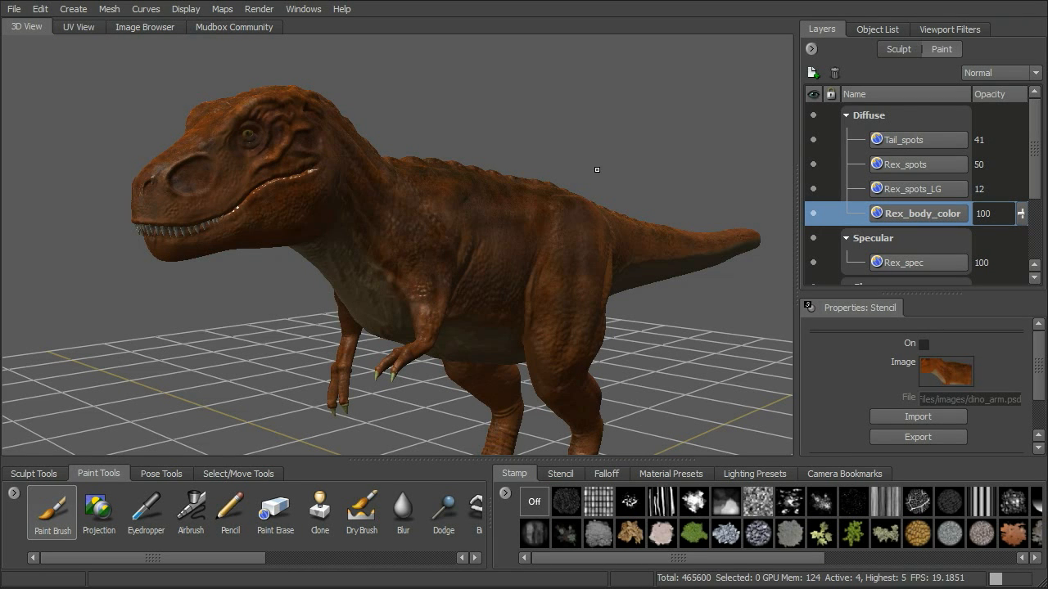
alt+drag(636, 311, 640, 293)
alt+right_drag(640, 293, 619, 319)
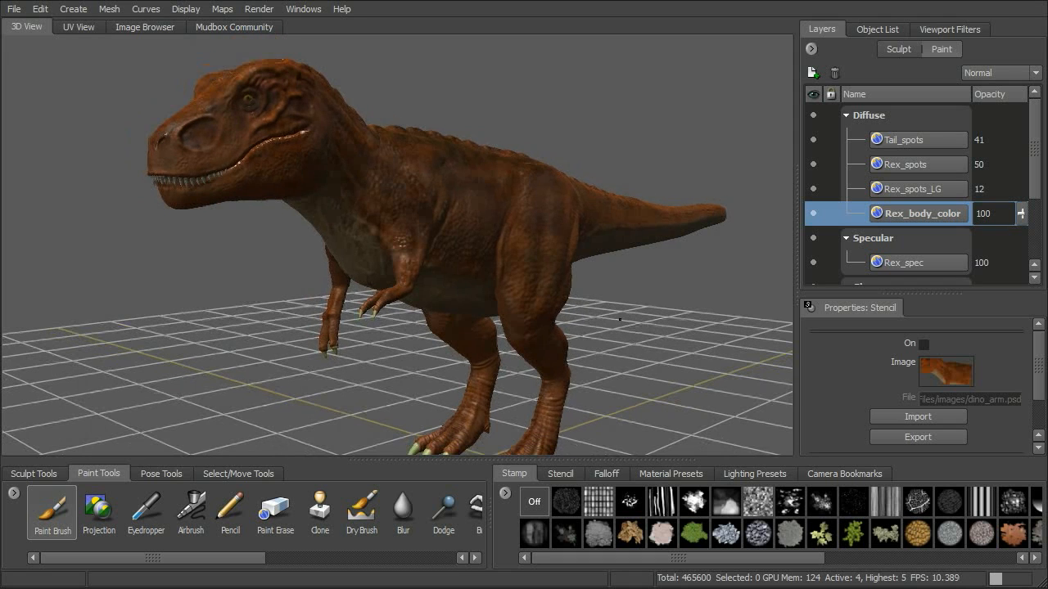